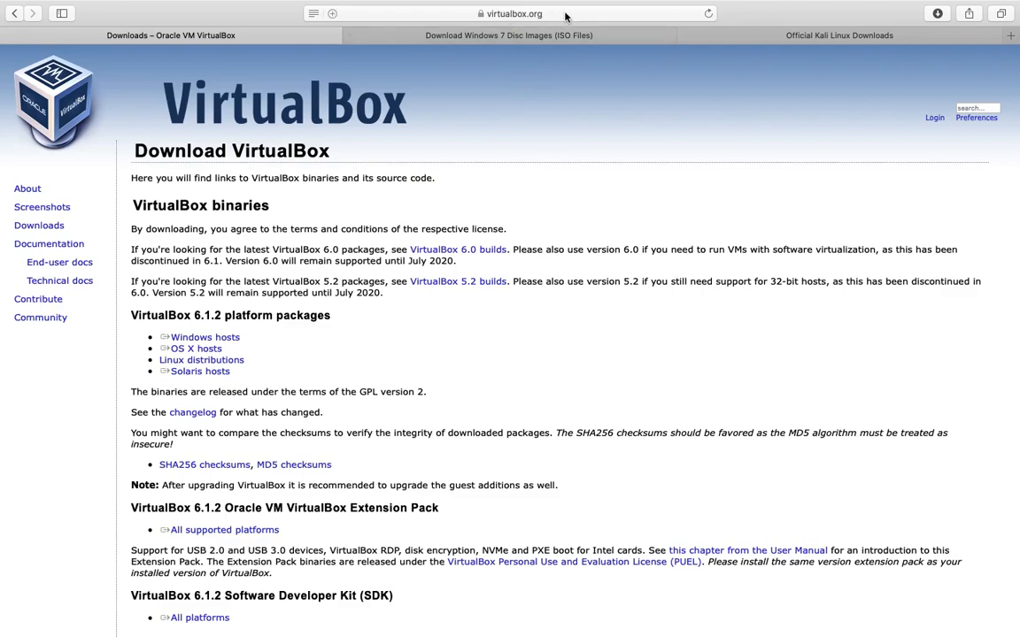
- Go via the Windows 7 ISO tab to the Kali Linux Downloads page and find the 64-Bit Installer image
{"action": "left_click", "coordinate": [575, 37]}
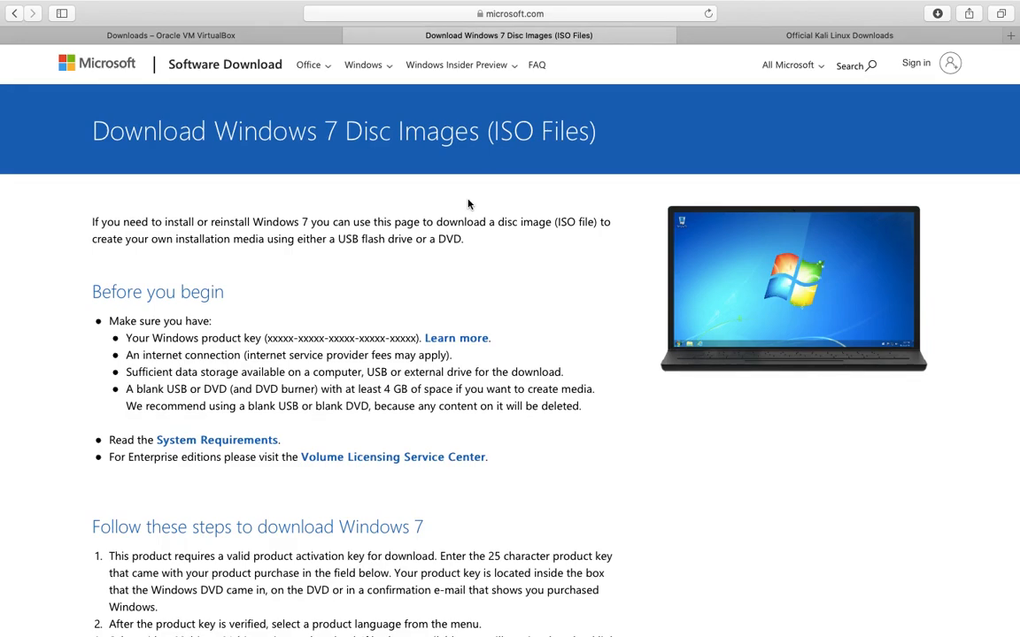
{"action": "left_click", "coordinate": [724, 35]}
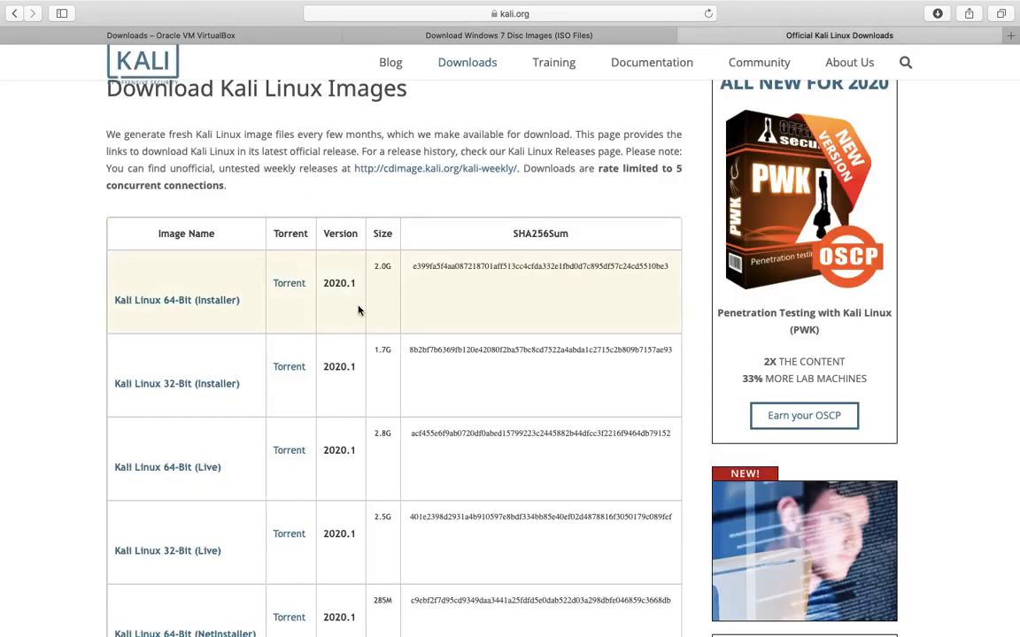
{"action": "scroll", "coordinate": [358, 308], "scroll_direction": "up", "scroll_amount": 3}
{"action": "scroll", "coordinate": [358, 308], "scroll_direction": "up", "scroll_amount": 1}
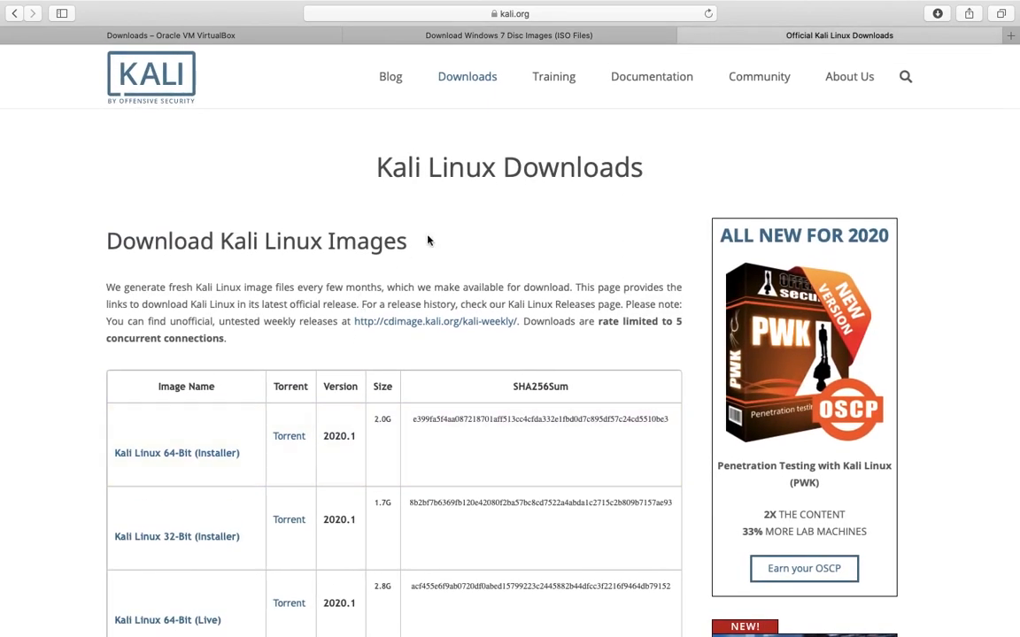
{"action": "scroll", "coordinate": [557, 136], "scroll_direction": "down", "scroll_amount": 3}
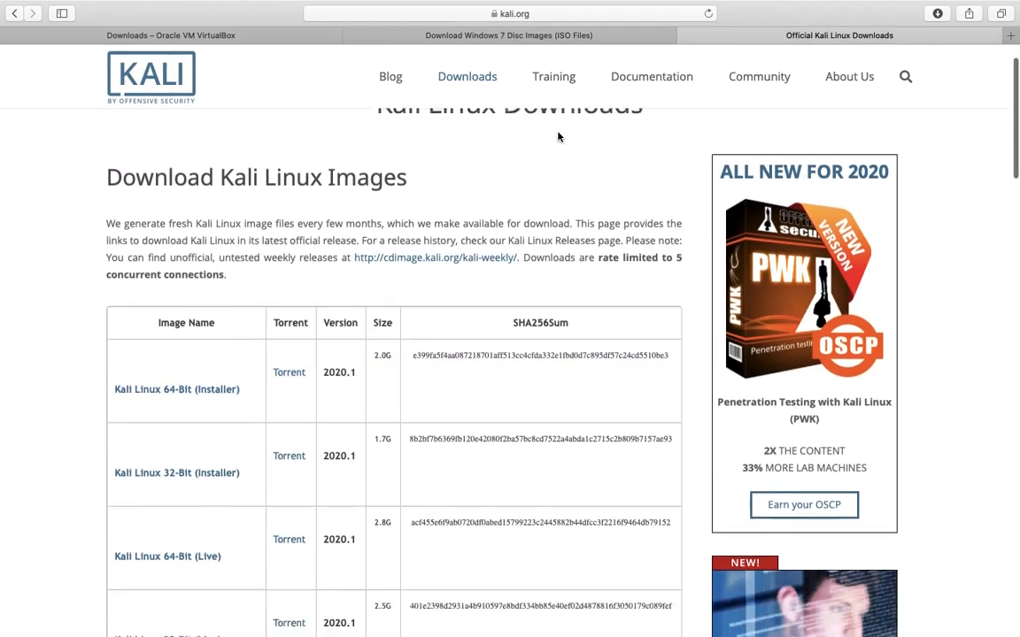
{"action": "left_click_drag", "start_coordinate": [266, 338], "coordinate": [105, 326]}
{"action": "left_click", "coordinate": [188, 205]}
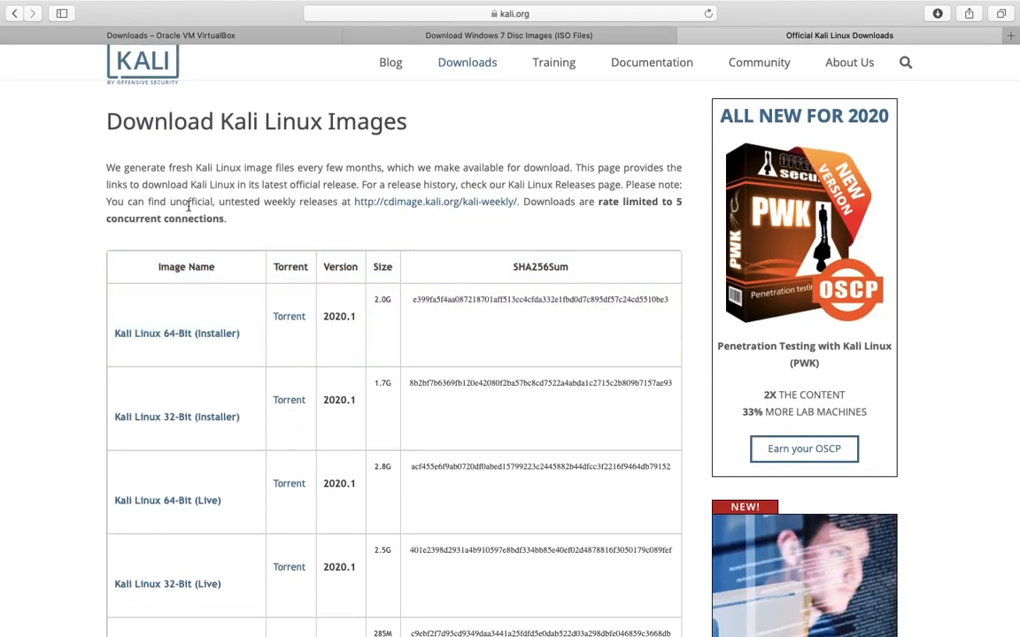
- Launch VirtualBox and start a new machine named 'Microsoft Windows 7 (64bit)'
{"action": "key", "text": "ctrl+Left"}
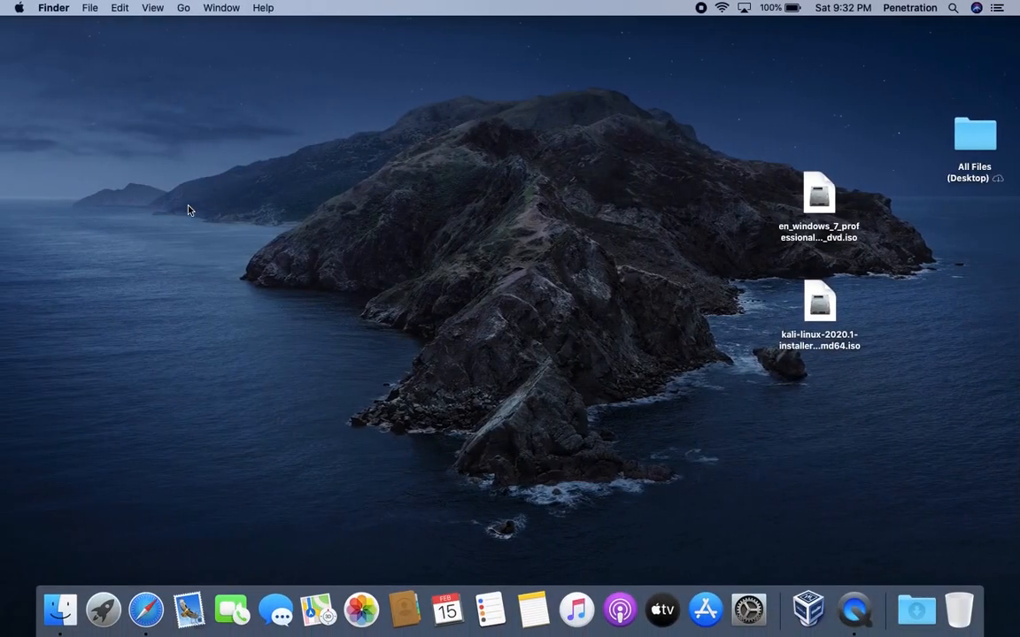
{"action": "left_click", "coordinate": [813, 608]}
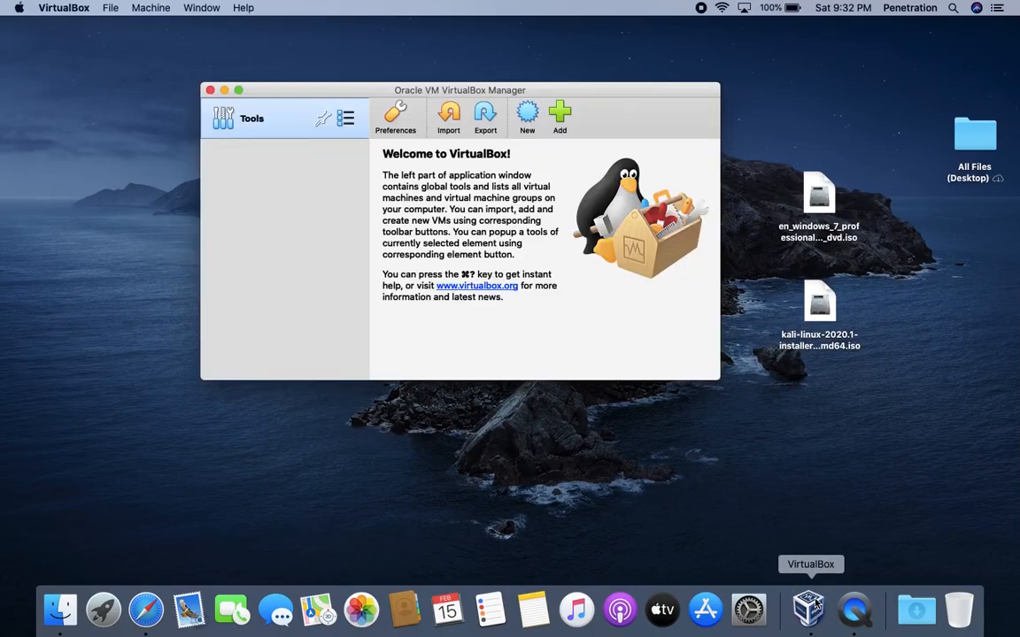
{"action": "left_click", "coordinate": [527, 115]}
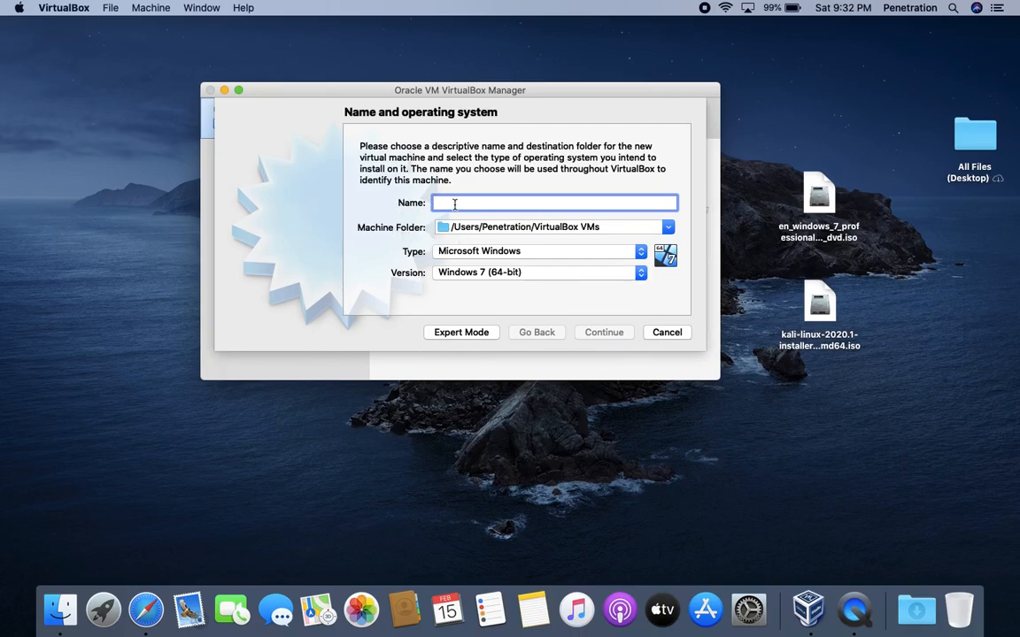
{"action": "type", "text": "Microsoft "}
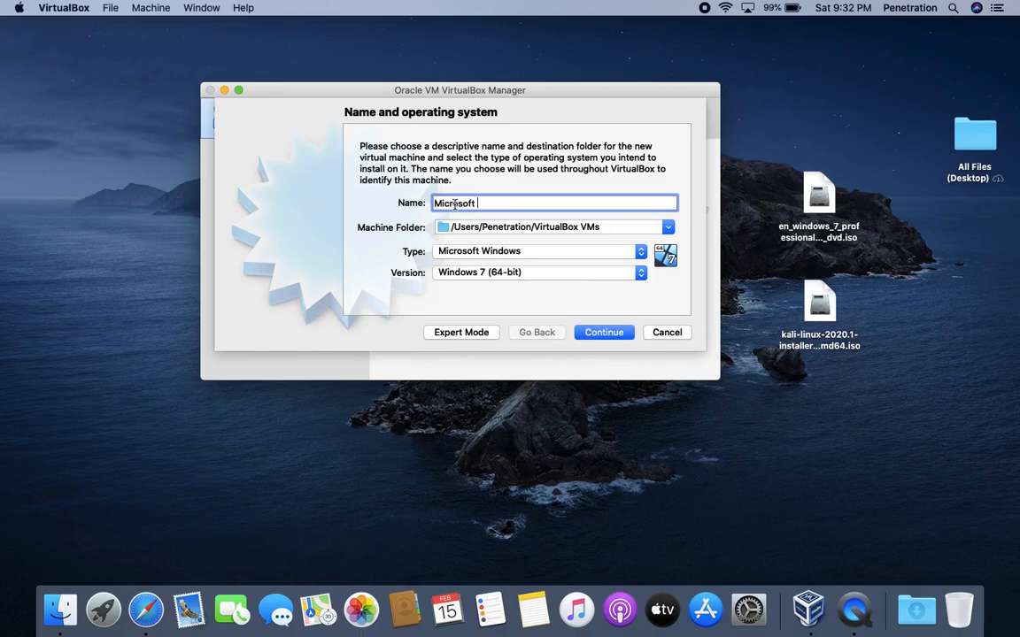
{"action": "type", "text": "Windows 7 (64bit)"}
- Keep the default folder, type Microsoft Windows and version Windows 7 (64-bit), then continue
{"action": "left_click", "coordinate": [668, 229]}
{"action": "left_click", "coordinate": [669, 229]}
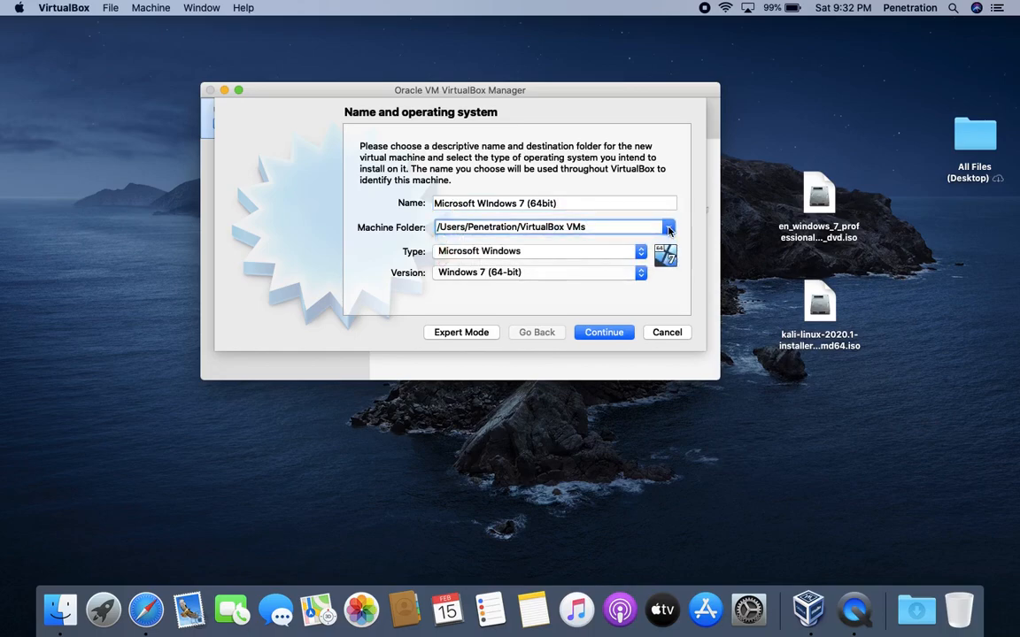
{"action": "left_click", "coordinate": [481, 252]}
{"action": "left_click", "coordinate": [504, 255]}
{"action": "left_click", "coordinate": [484, 253]}
{"action": "left_click", "coordinate": [467, 254]}
{"action": "left_click", "coordinate": [468, 275]}
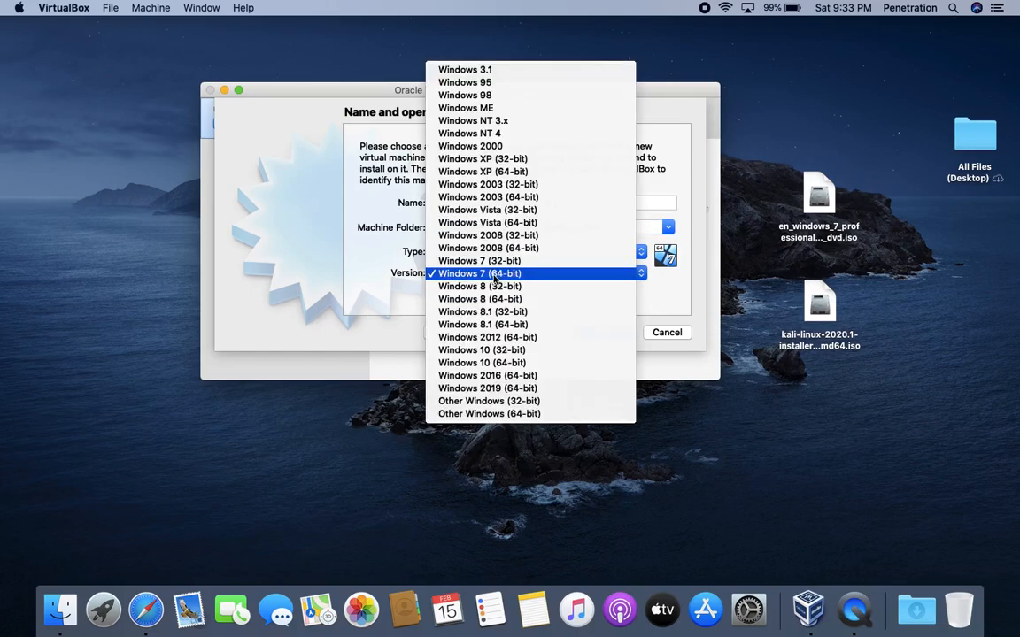
{"action": "left_click", "coordinate": [495, 278]}
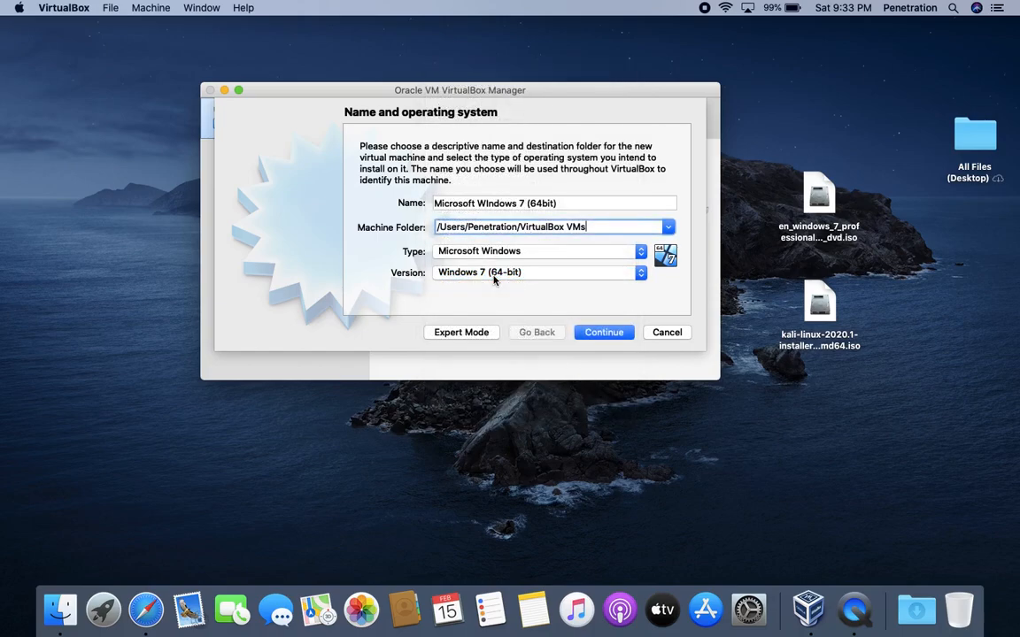
{"action": "left_click", "coordinate": [592, 332]}
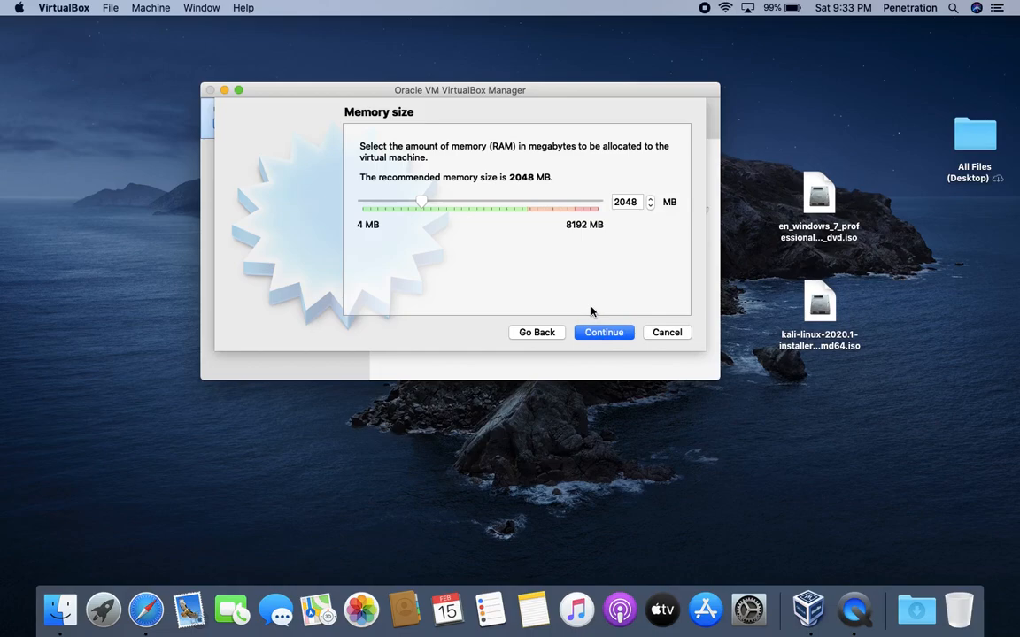
- Keep 2048 MB memory and choose a new dynamically allocated VDI hard disk
{"action": "left_click_drag", "start_coordinate": [645, 202], "coordinate": [617, 202]}
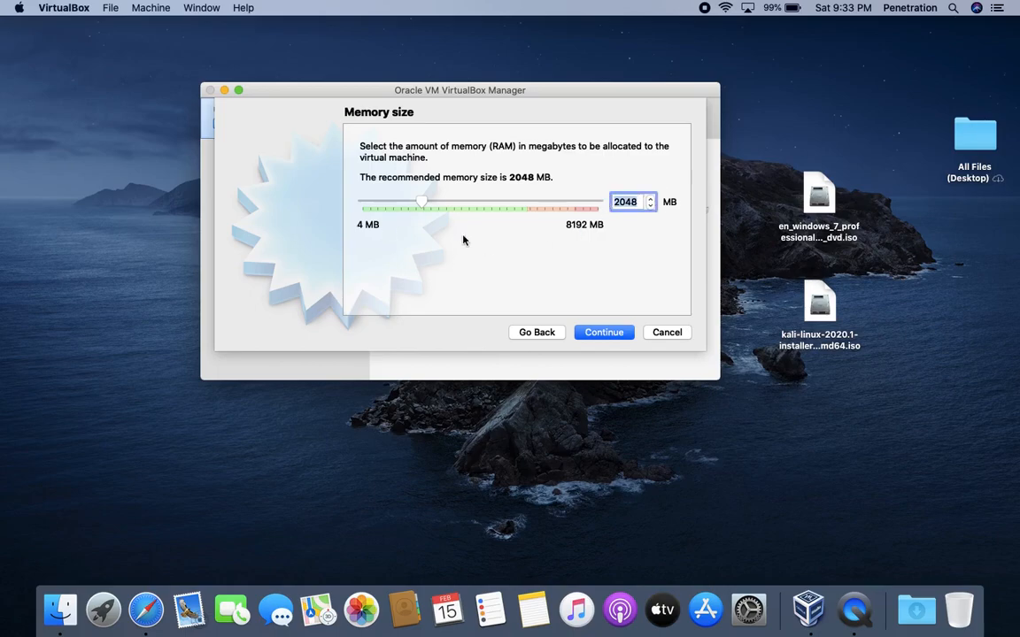
{"action": "left_click", "coordinate": [596, 333]}
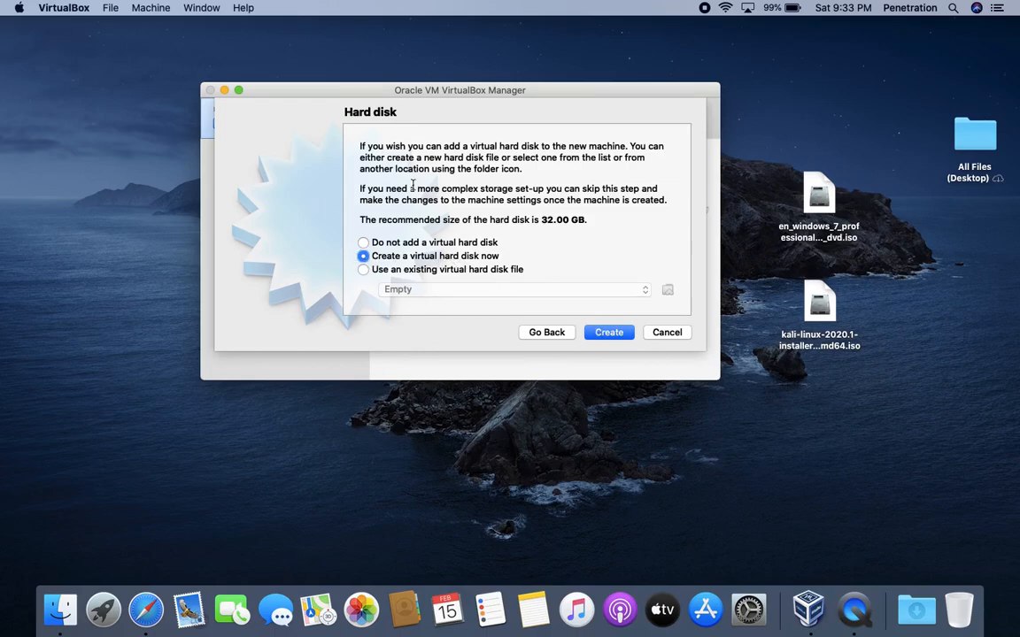
{"action": "left_click", "coordinate": [605, 334]}
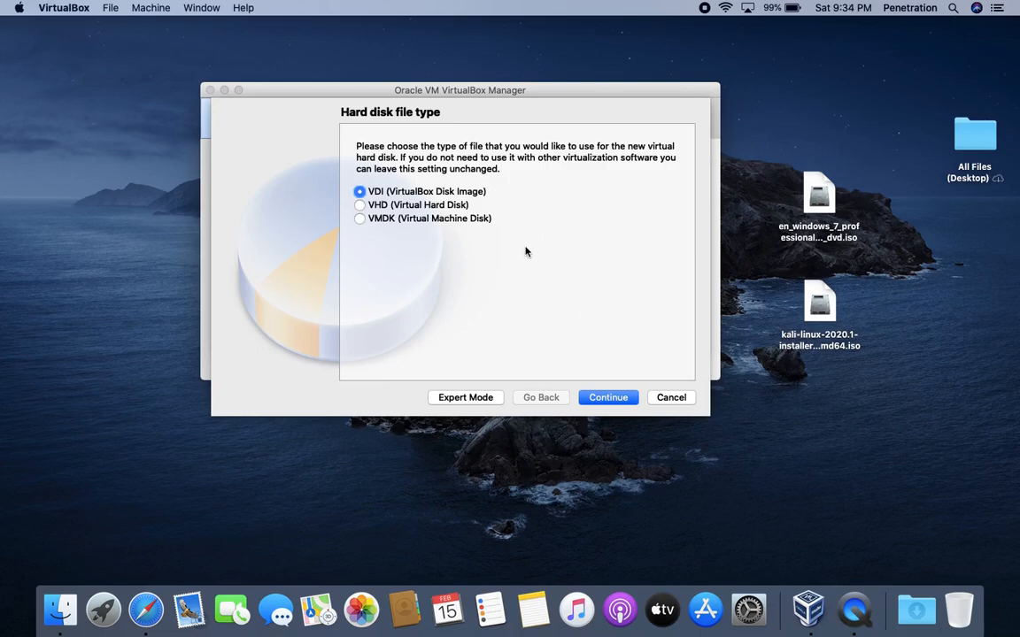
{"action": "left_click", "coordinate": [608, 397]}
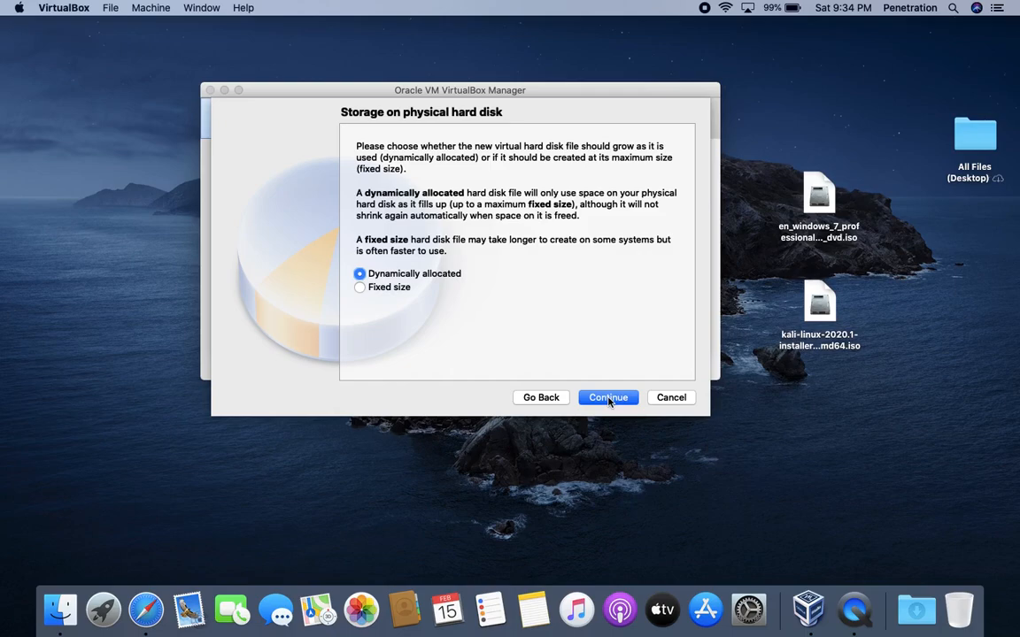
{"action": "left_click", "coordinate": [608, 397]}
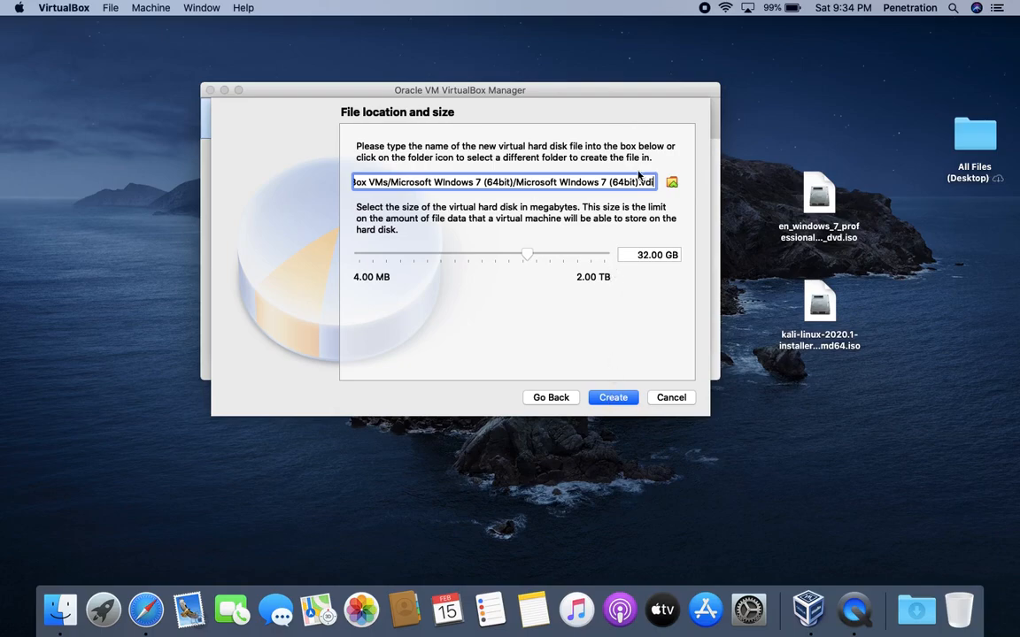
- Change the disk size from 32 GB to 12 GB and create the machine
{"action": "triple_click", "coordinate": [373, 183]}
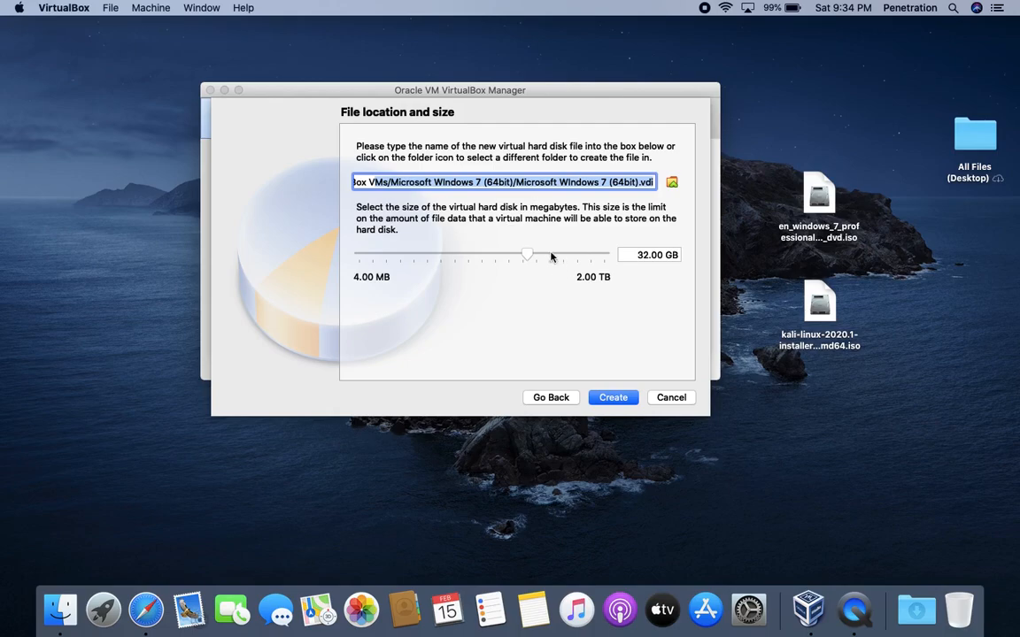
{"action": "left_click", "coordinate": [666, 255]}
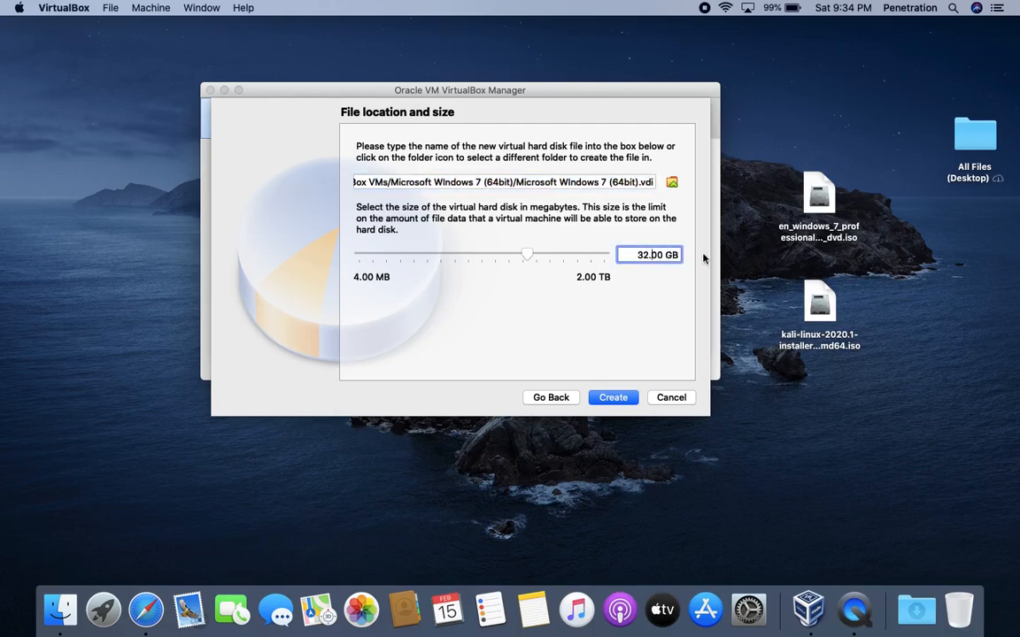
{"action": "key", "text": "BackSpace"}
{"action": "key", "text": "BackSpace"}
{"action": "type", "text": "10"}
{"action": "key", "text": "BackSpace"}
{"action": "type", "text": "2"}
{"action": "left_click", "coordinate": [615, 398]}
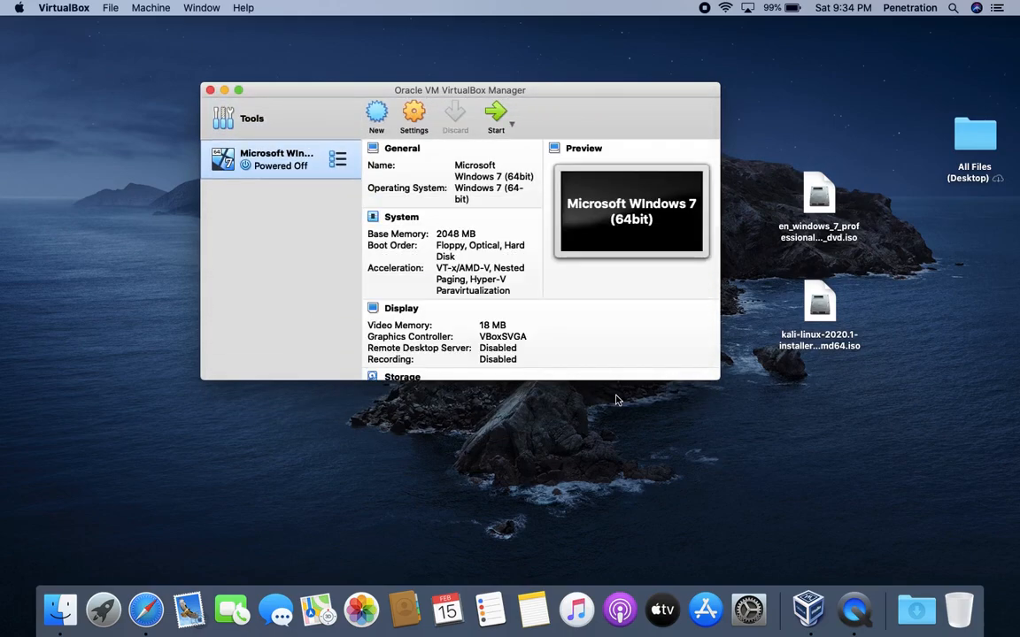
- Insert the Windows 7 professional ISO into the Windows 7 machine's empty optical drive
{"action": "left_click", "coordinate": [414, 113]}
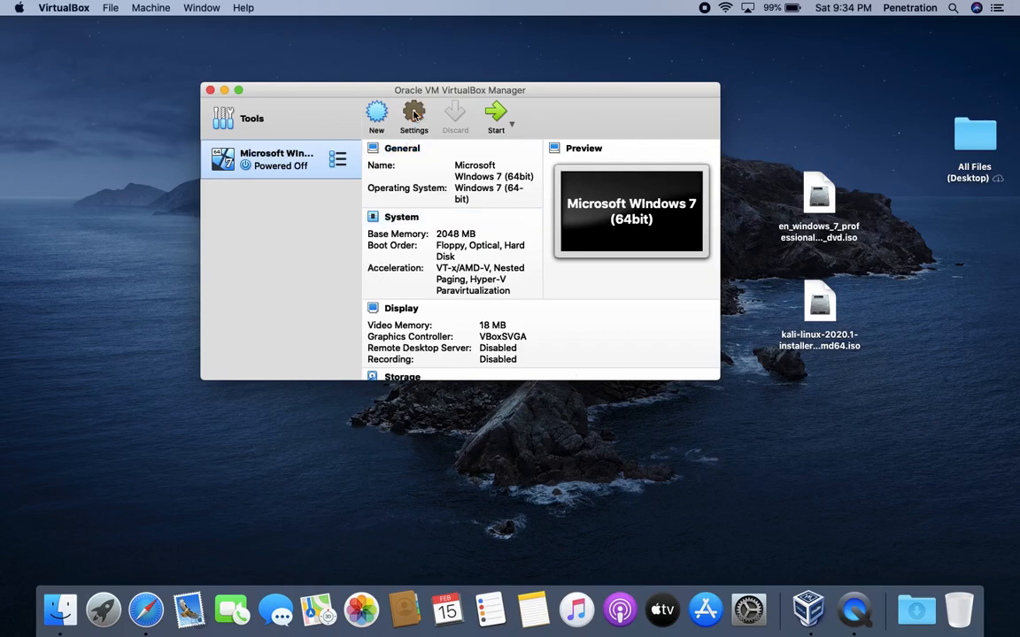
{"action": "left_click_drag", "start_coordinate": [427, 35], "coordinate": [450, 77]}
{"action": "left_click", "coordinate": [389, 93]}
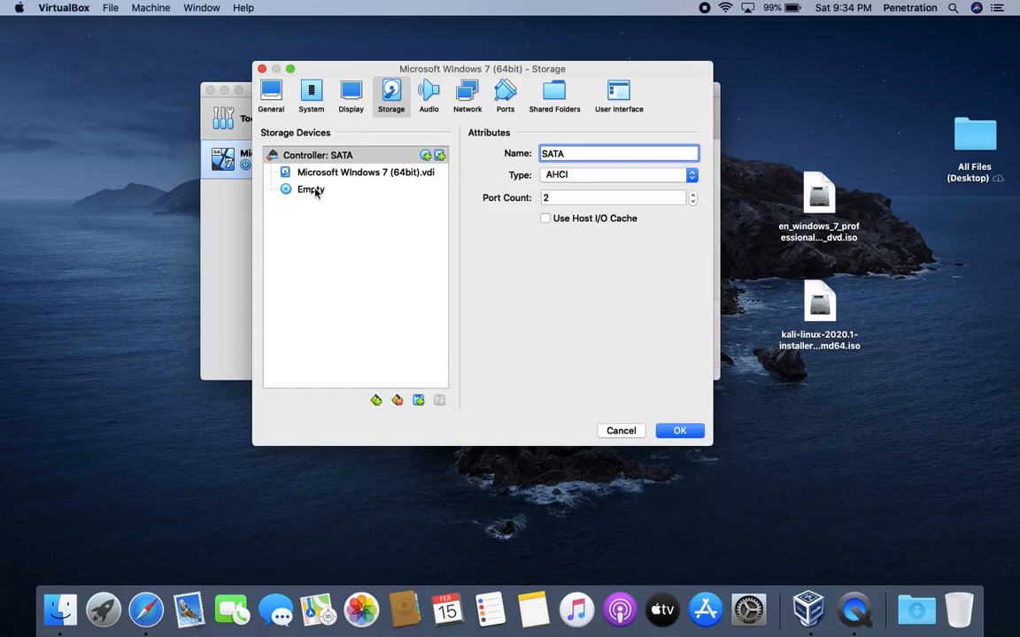
{"action": "left_click", "coordinate": [315, 192]}
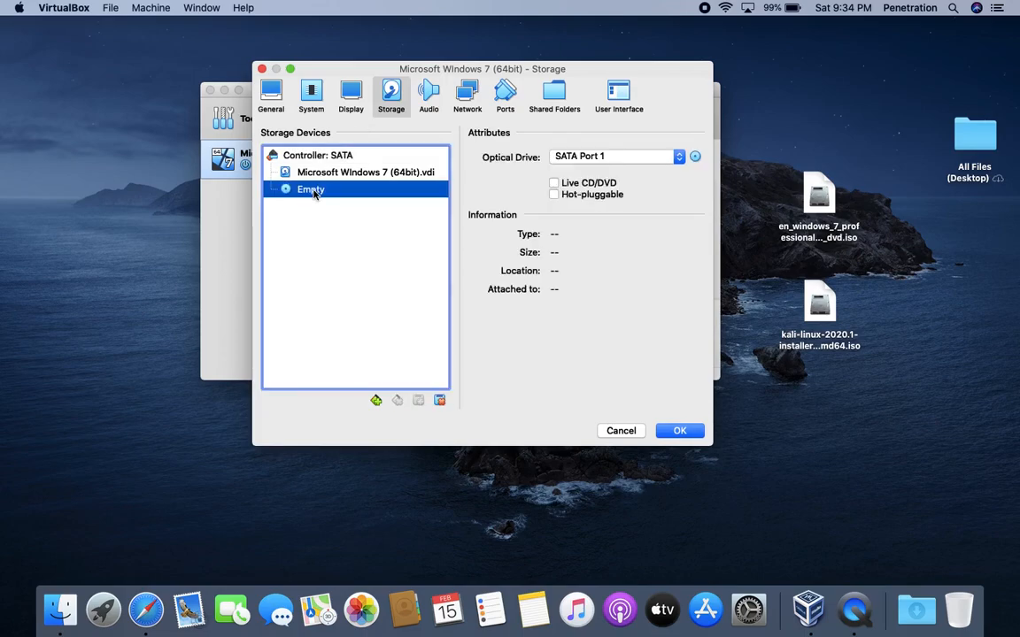
{"action": "left_click", "coordinate": [695, 156]}
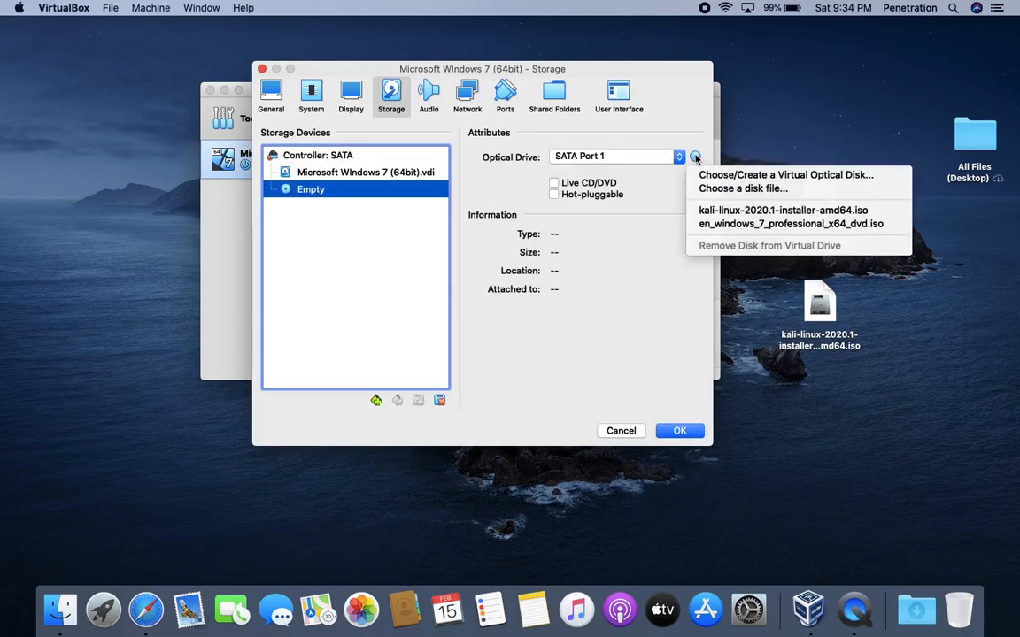
{"action": "left_click", "coordinate": [713, 225]}
- Switch Adapter 1 to Bridged Adapter, revert it to NAT, and save the settings
{"action": "left_click", "coordinate": [468, 97]}
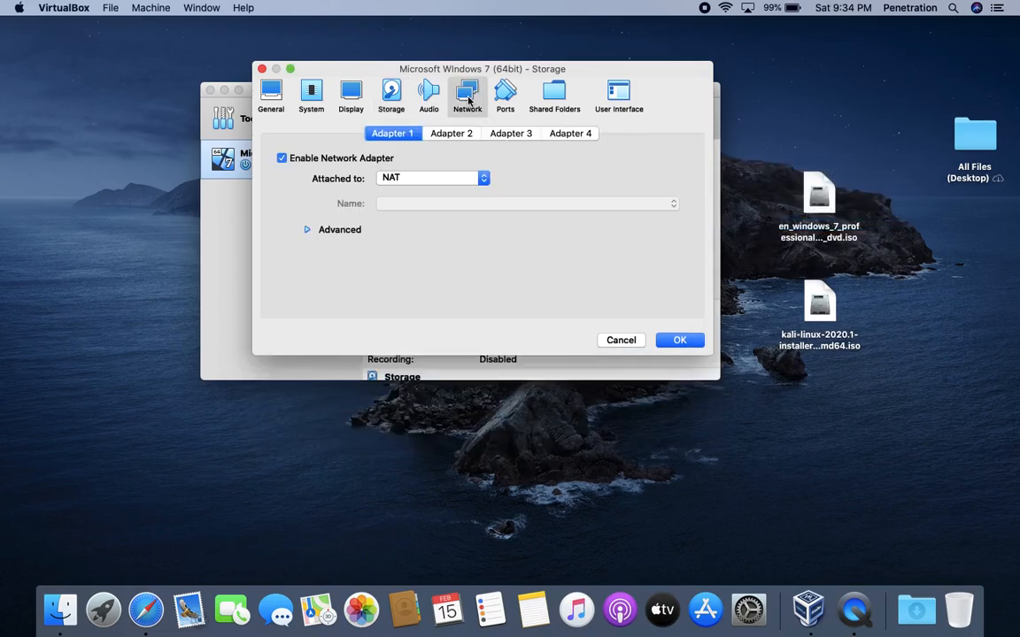
{"action": "left_click", "coordinate": [410, 177]}
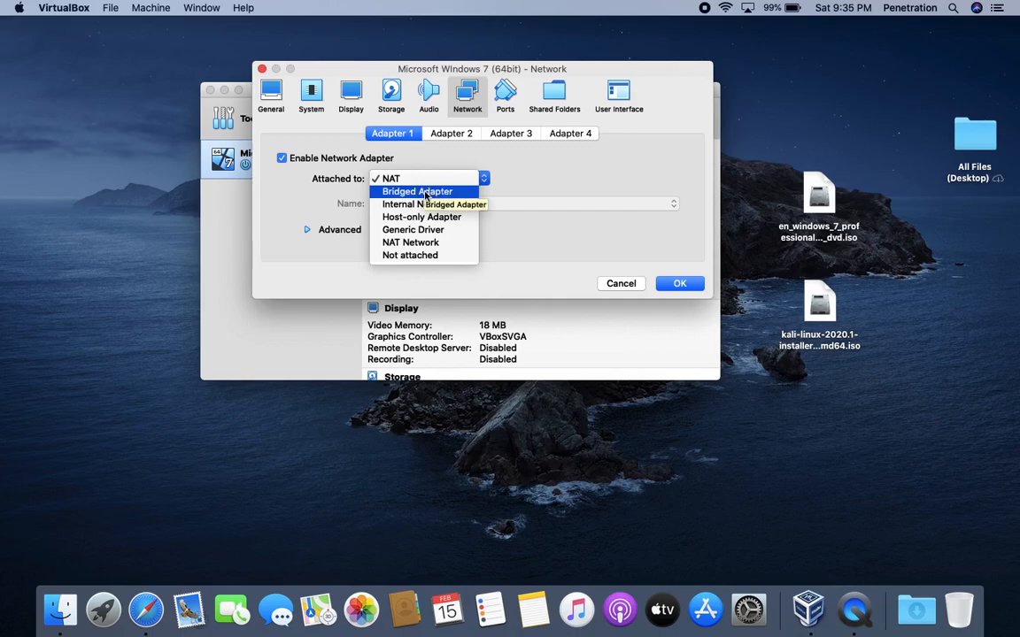
{"action": "left_click", "coordinate": [424, 192]}
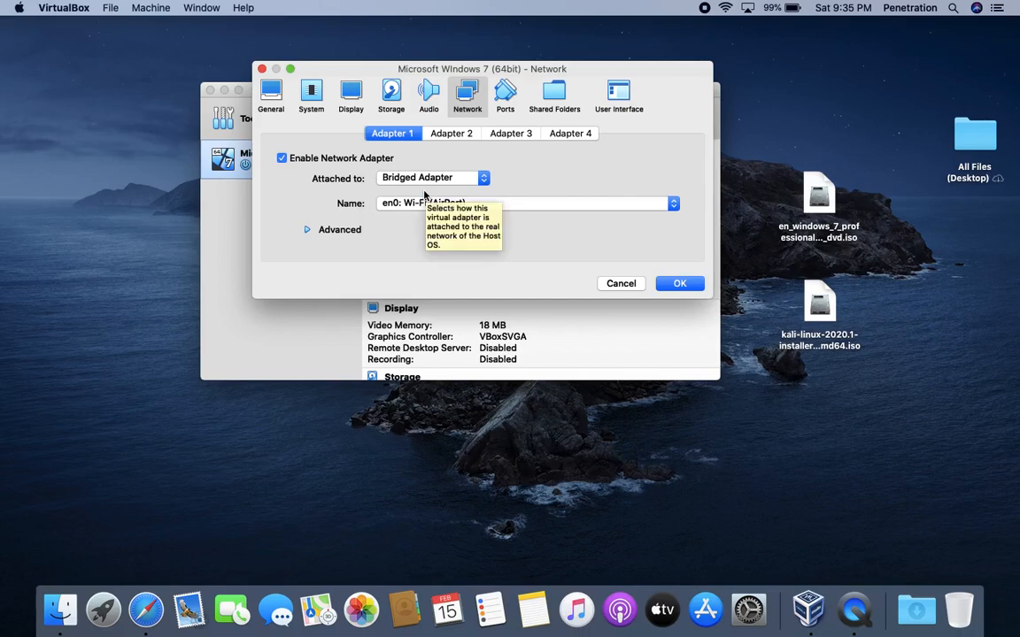
{"action": "left_click", "coordinate": [425, 183]}
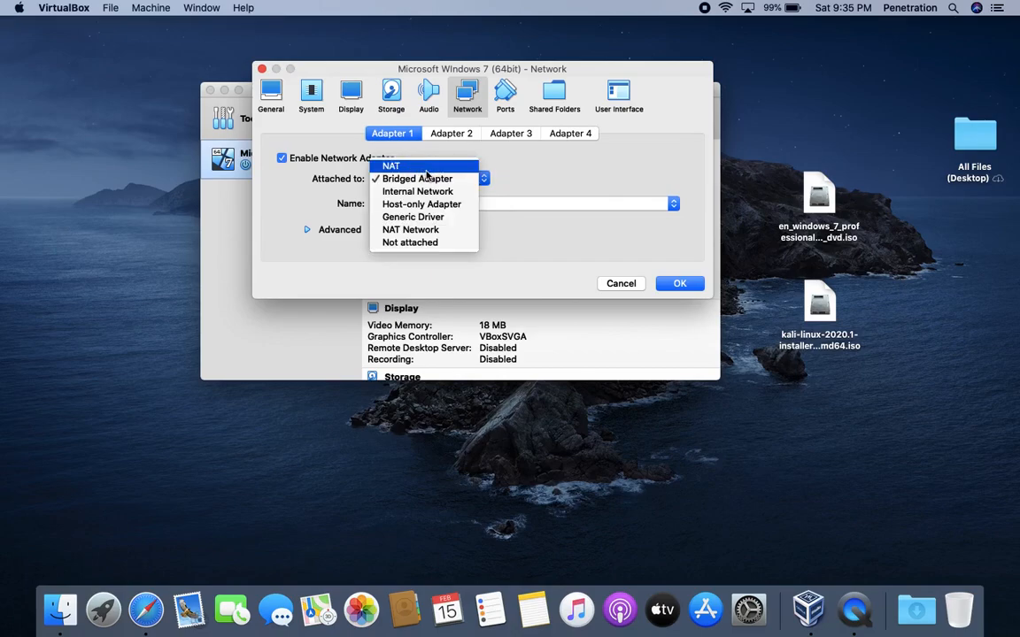
{"action": "left_click", "coordinate": [426, 168]}
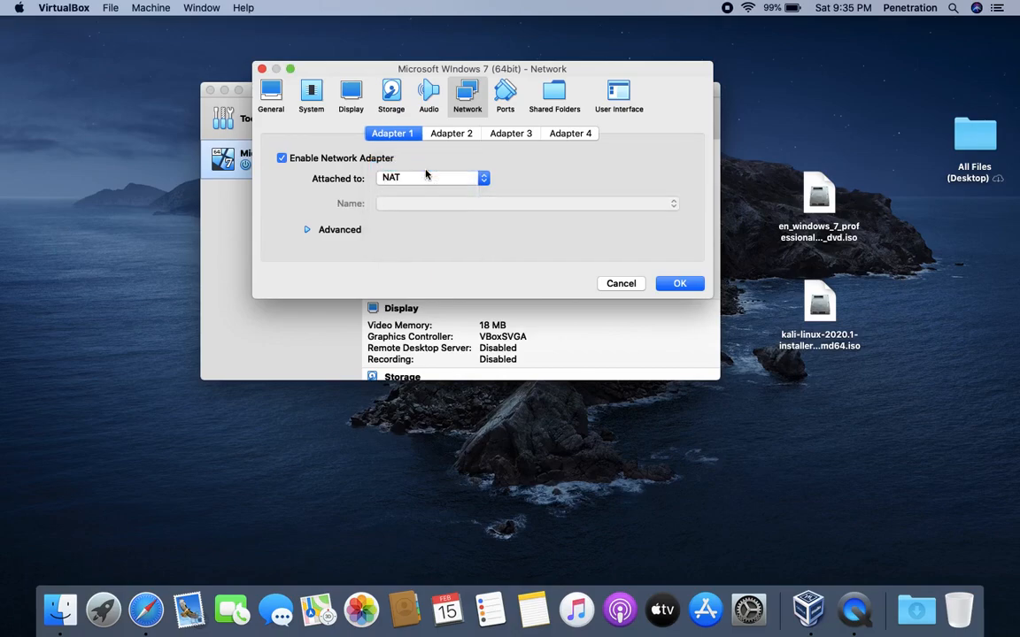
{"action": "left_click", "coordinate": [678, 284]}
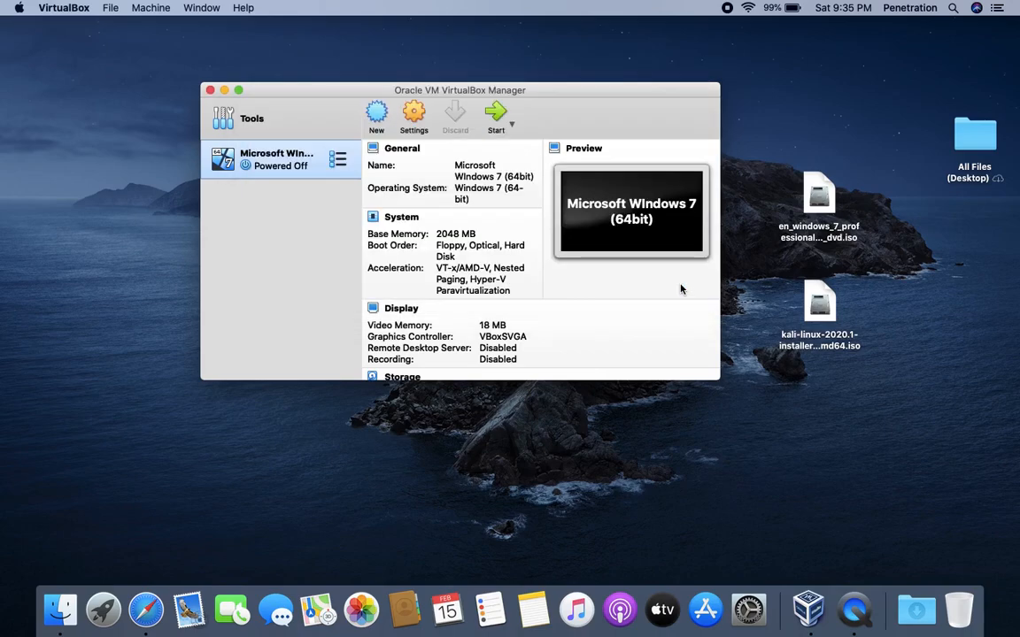
- Boot the Windows 7 VM from its installer disc, keep the default language, and begin installing
{"action": "left_click", "coordinate": [495, 112]}
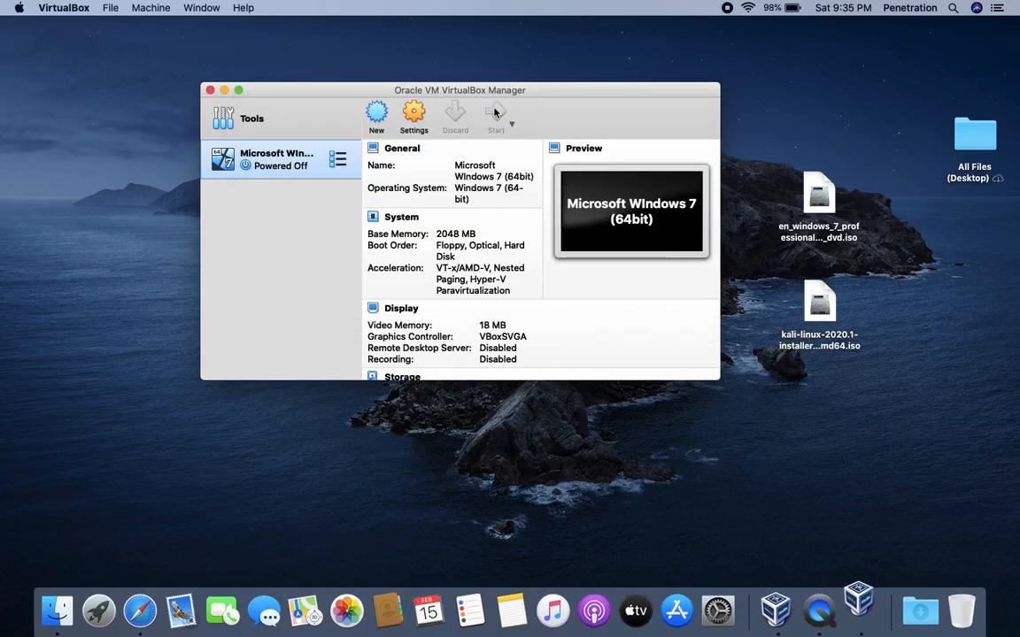
{"action": "left_click", "coordinate": [625, 332]}
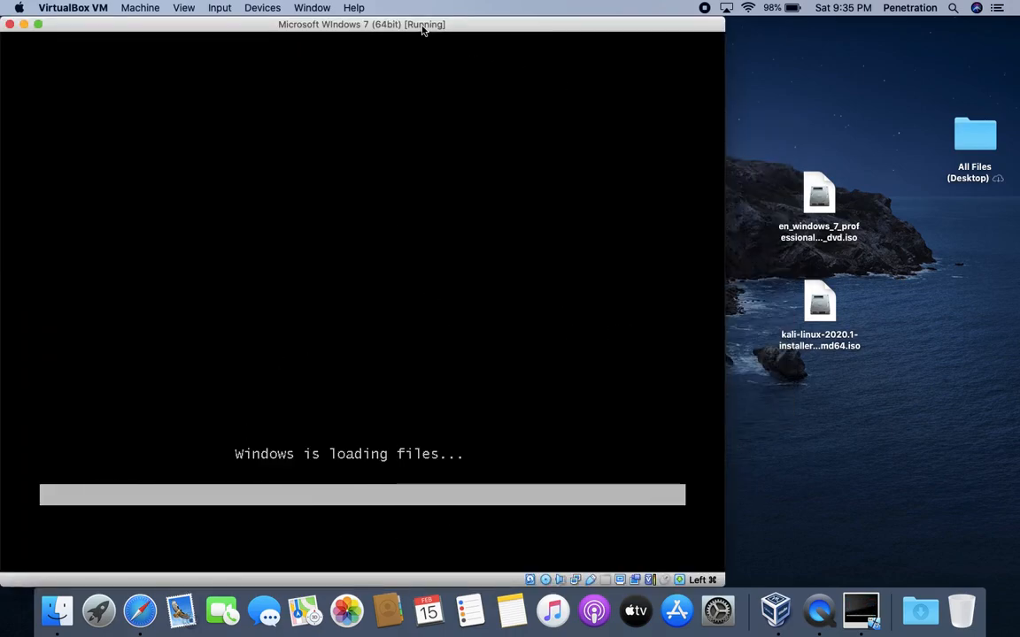
{"action": "left_click_drag", "start_coordinate": [423, 30], "coordinate": [573, 30]}
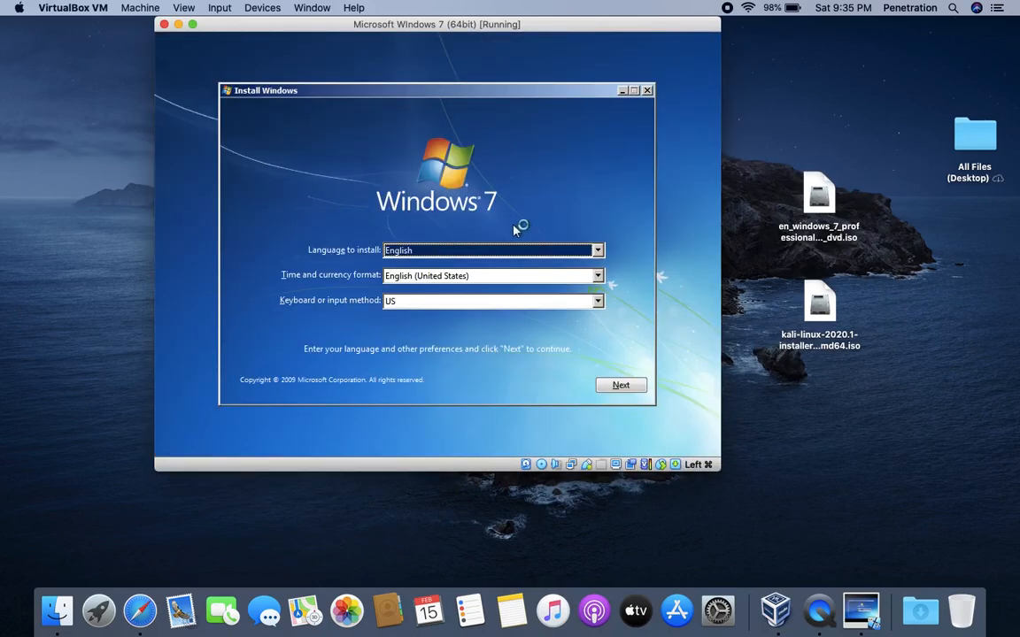
{"action": "left_click_drag", "start_coordinate": [399, 28], "coordinate": [455, 60]}
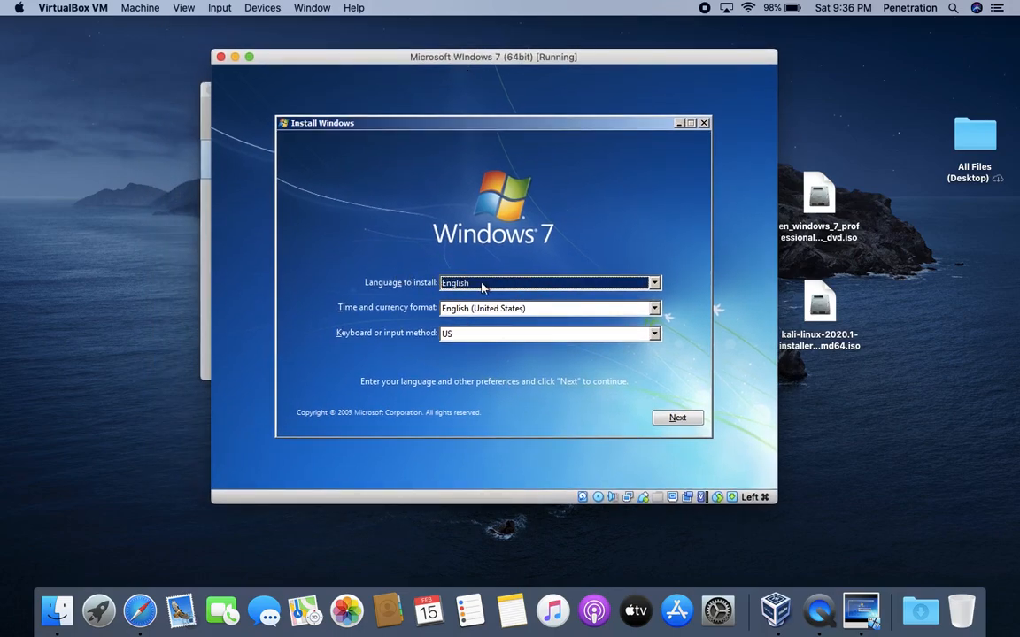
{"action": "left_click", "coordinate": [677, 419]}
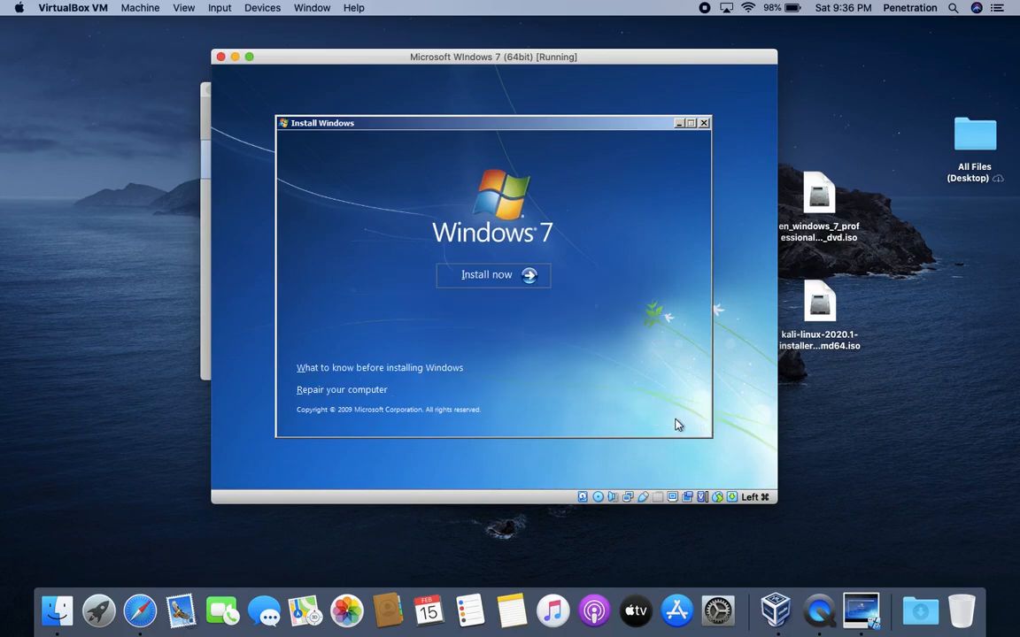
{"action": "left_click", "coordinate": [487, 274]}
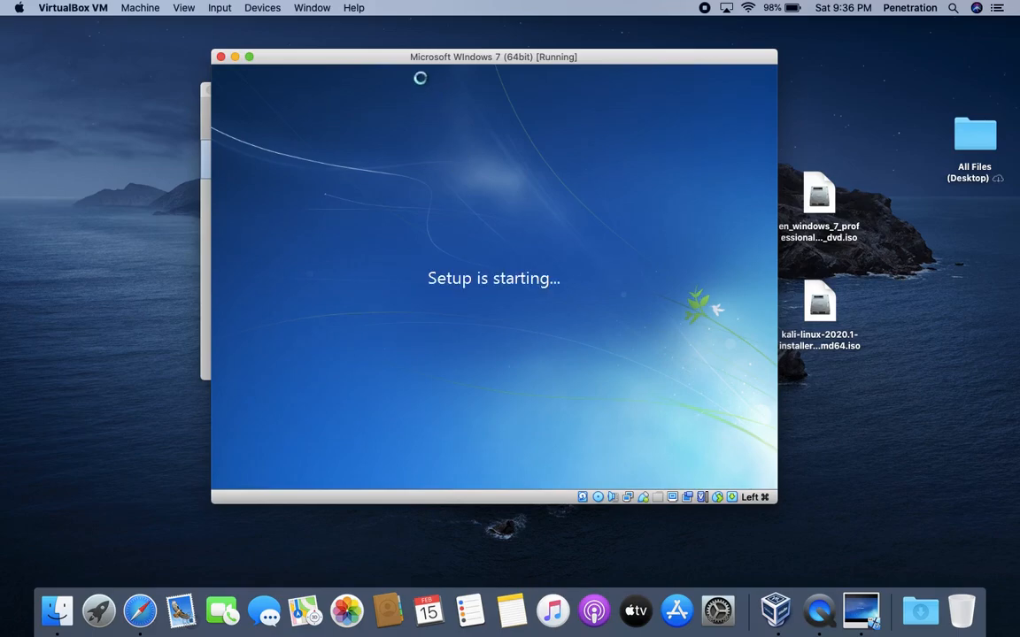
- Arrange the windows and start a new virtual machine named Kali Linux
{"action": "left_click_drag", "start_coordinate": [412, 55], "coordinate": [602, 55]}
{"action": "left_click", "coordinate": [298, 211]}
{"action": "left_click_drag", "start_coordinate": [329, 82], "coordinate": [159, 78]}
{"action": "left_click", "coordinate": [198, 110]}
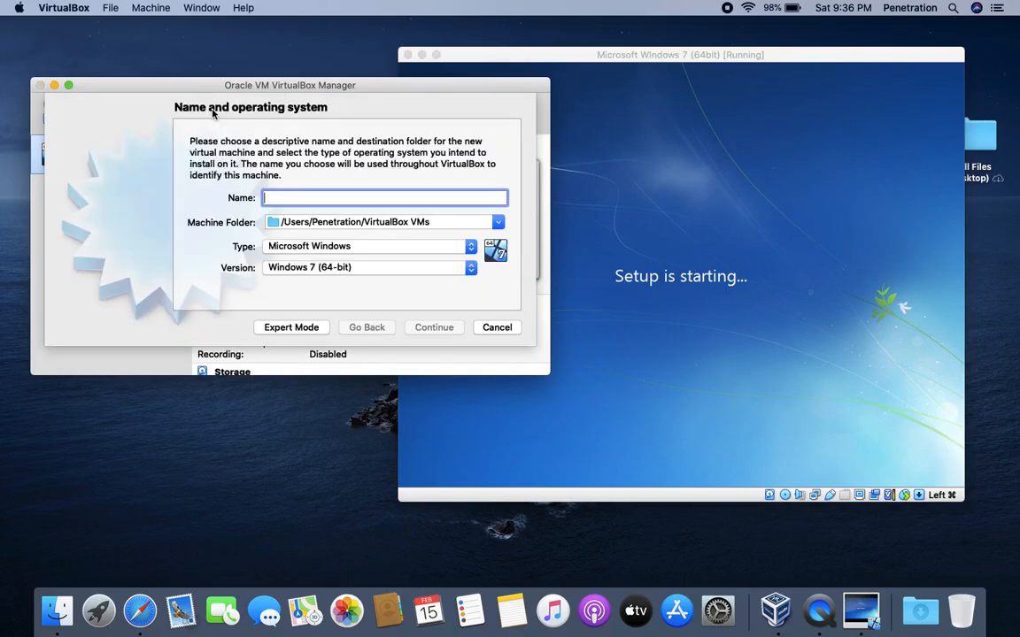
{"action": "type", "text": "Kali Linunx"}
{"action": "key", "text": "BackSpace"}
{"action": "type", "text": "ux"}
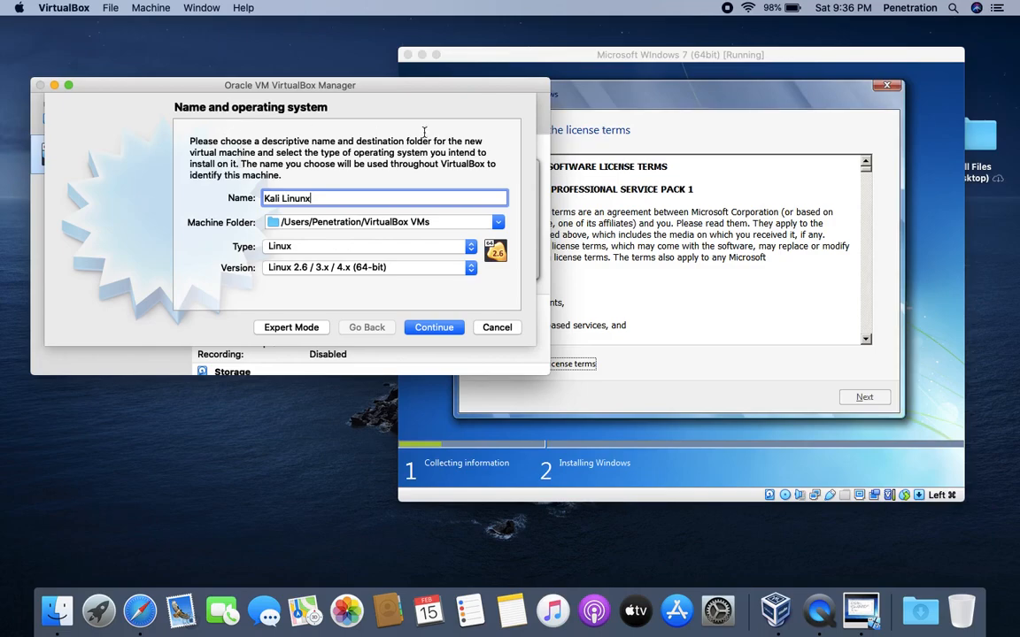
- In Windows setup, accept the license and start a custom install on the available disk
{"action": "left_click", "coordinate": [691, 165]}
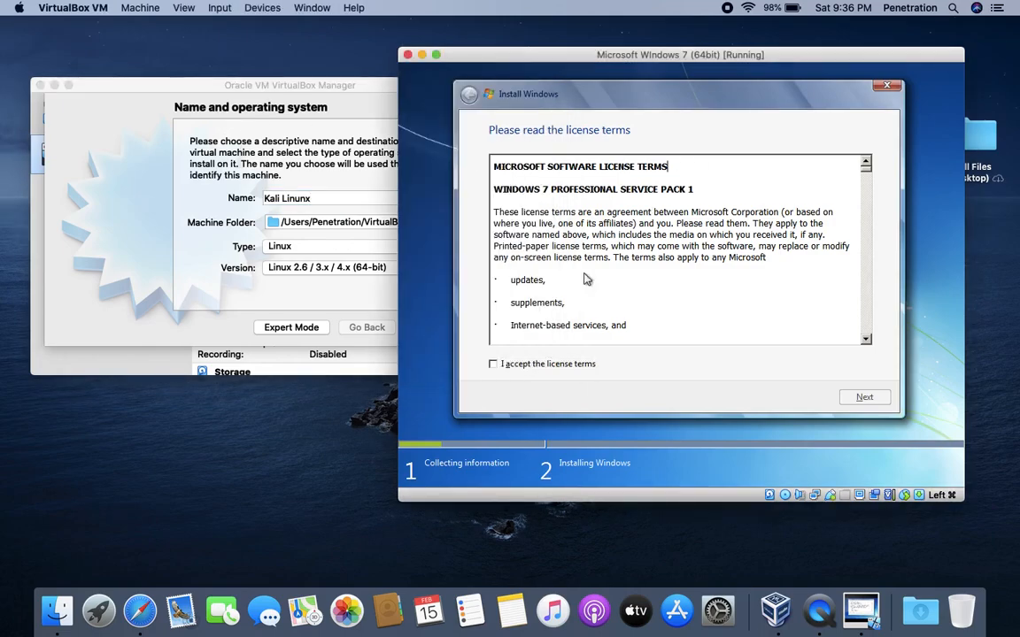
{"action": "left_click", "coordinate": [534, 367]}
{"action": "left_click", "coordinate": [865, 398]}
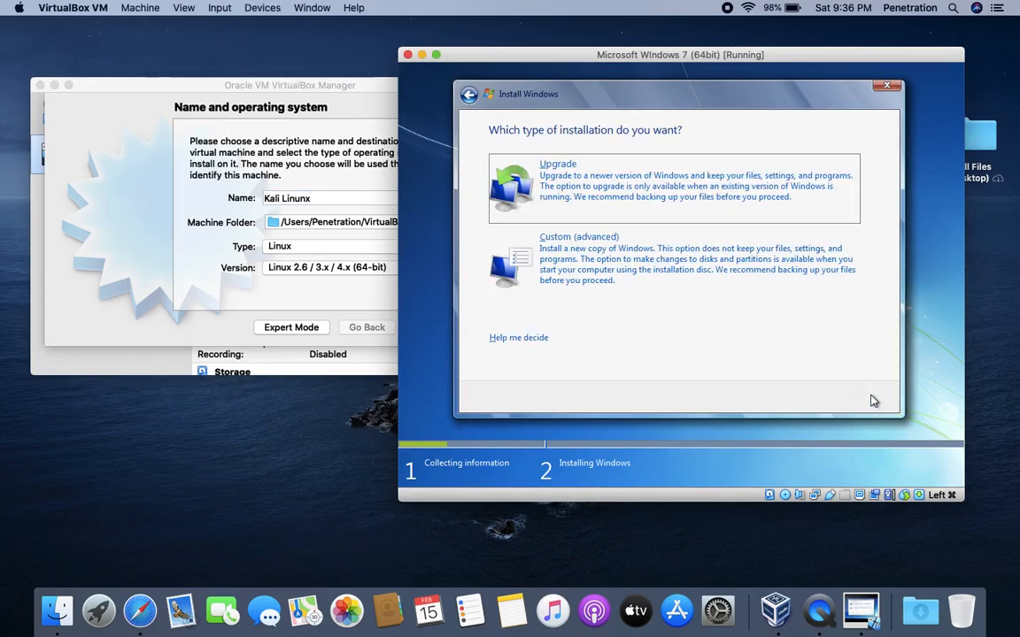
{"action": "left_click", "coordinate": [664, 252]}
{"action": "left_click", "coordinate": [791, 317]}
{"action": "left_click", "coordinate": [864, 398]}
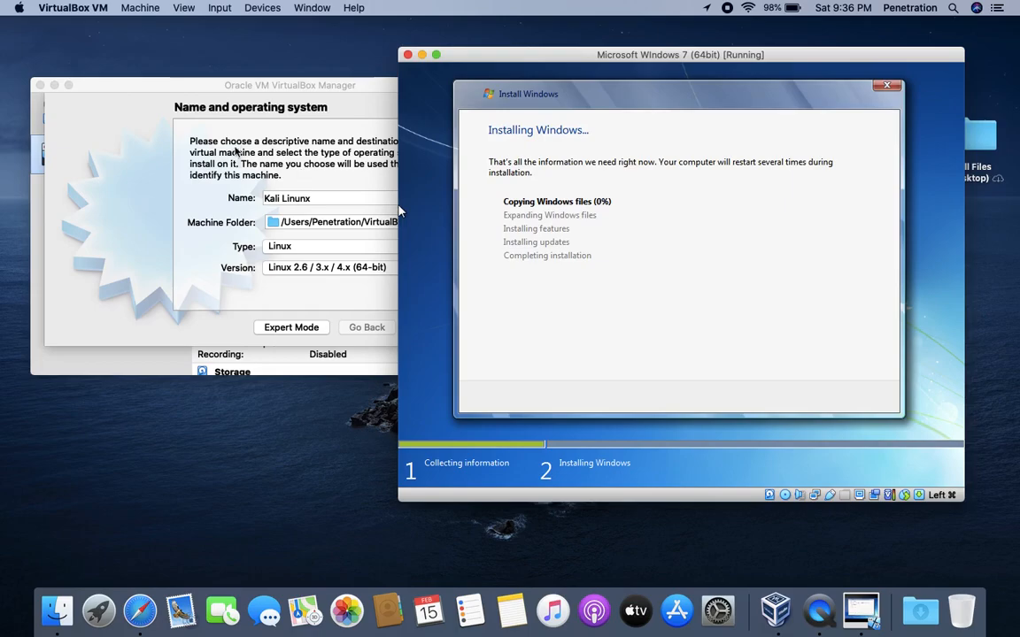
- Correct the Kali Linux name and set type Linux, version Debian (64-bit)
{"action": "left_click", "coordinate": [183, 134]}
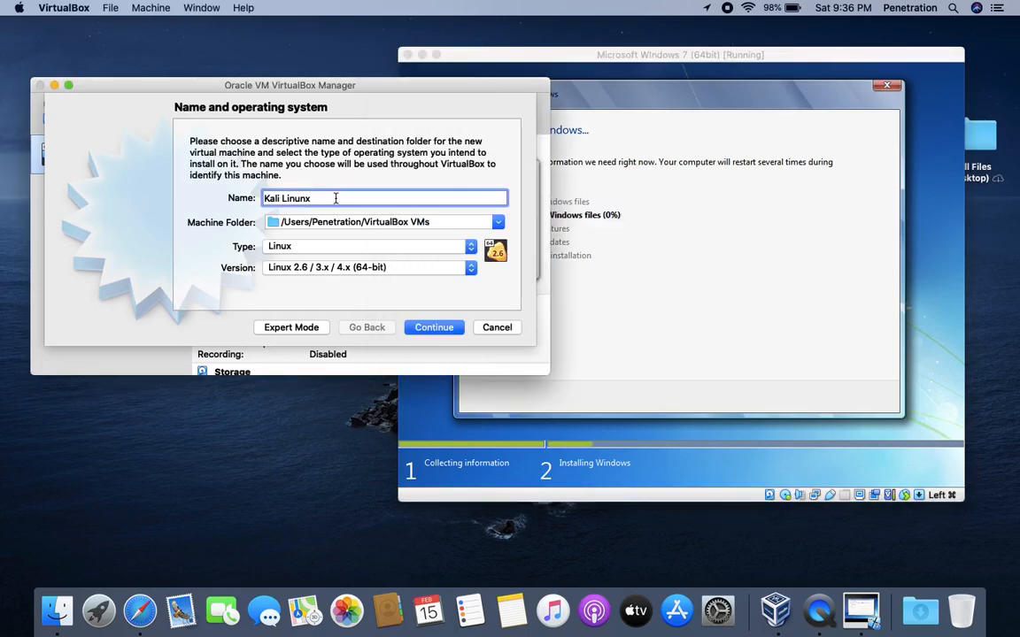
{"action": "key", "text": "BackSpace"}
{"action": "key", "text": "BackSpace"}
{"action": "left_click", "coordinate": [292, 248]}
{"action": "left_click", "coordinate": [292, 248]}
{"action": "left_click", "coordinate": [299, 270]}
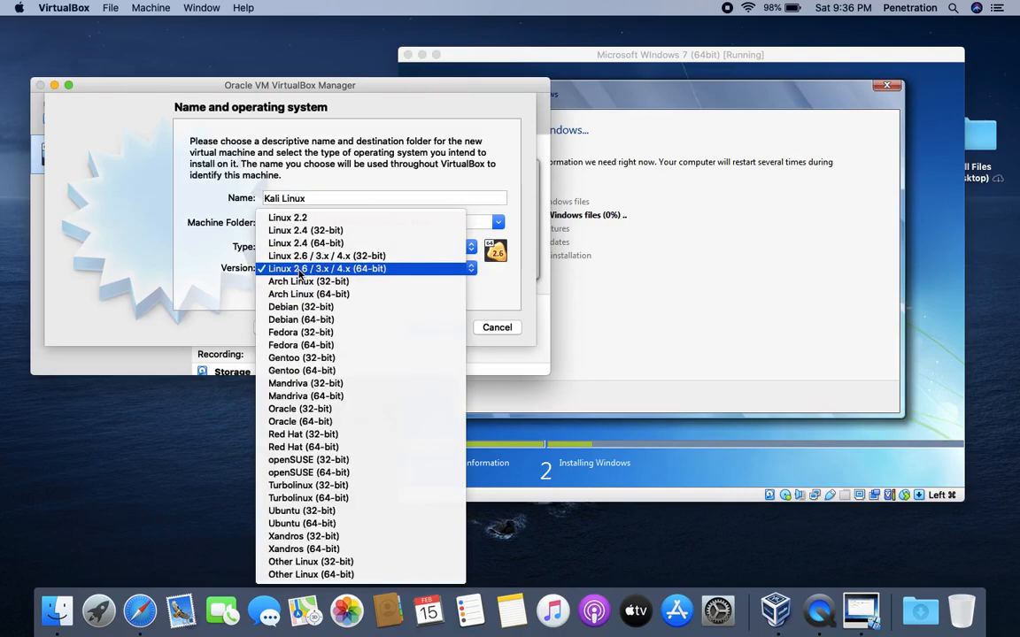
{"action": "left_click", "coordinate": [319, 320]}
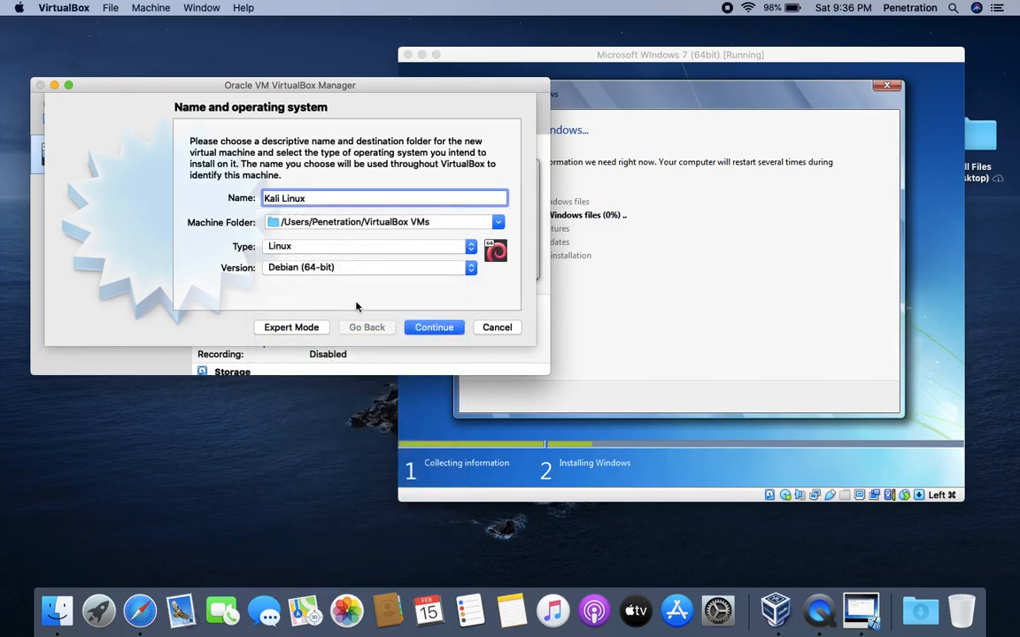
{"action": "left_click", "coordinate": [433, 328]}
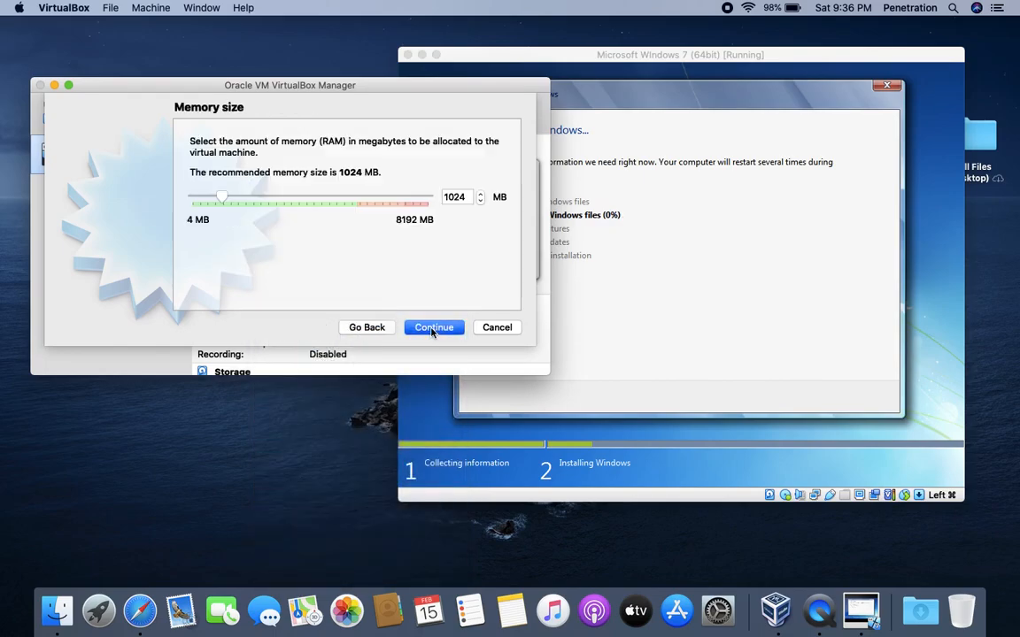
- Give the Kali machine 2048 MB memory and a new dynamically allocated VDI disk
{"action": "double_click", "coordinate": [456, 197]}
{"action": "type", "text": "2048"}
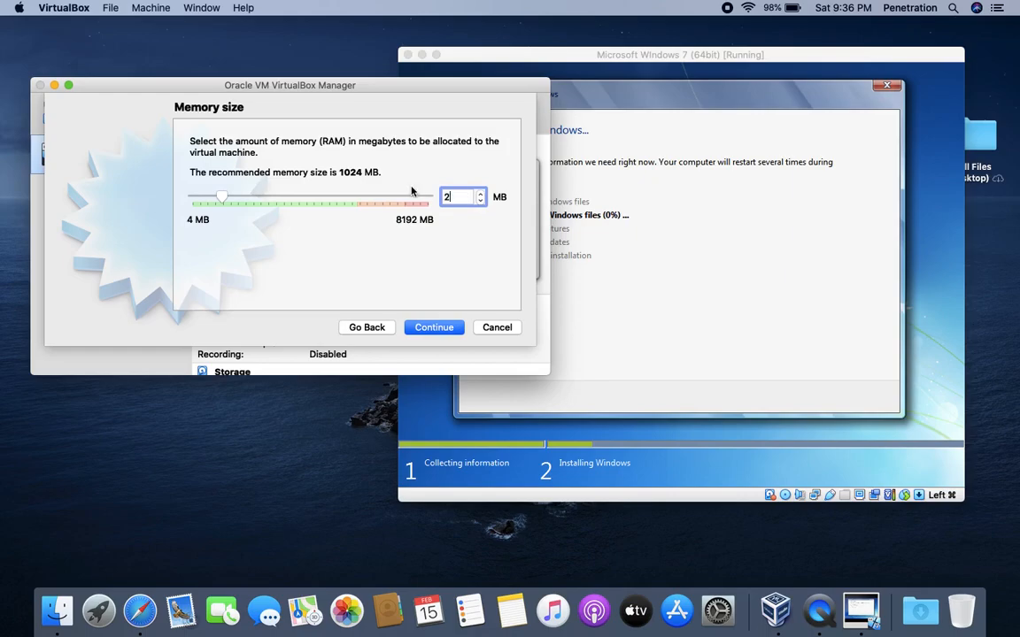
{"action": "left_click", "coordinate": [434, 327]}
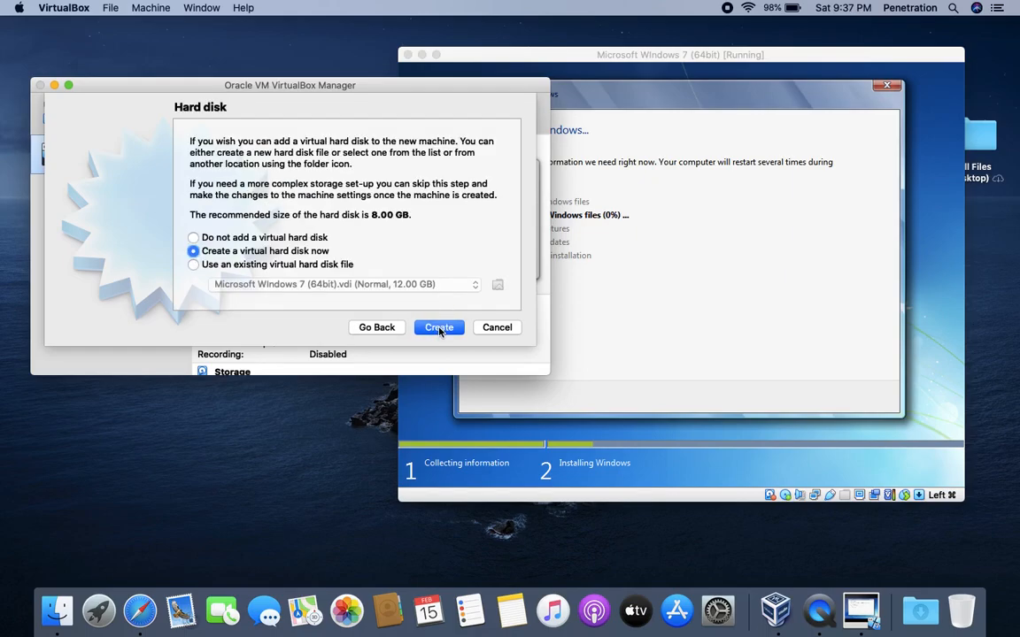
{"action": "left_click", "coordinate": [439, 328]}
{"action": "left_click", "coordinate": [448, 396]}
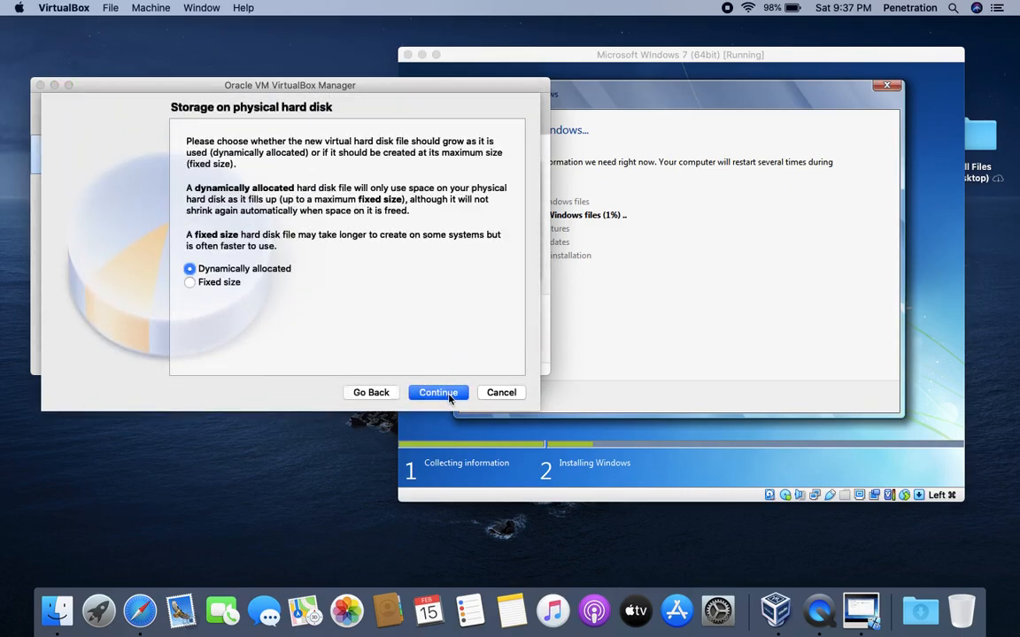
{"action": "left_click", "coordinate": [442, 394]}
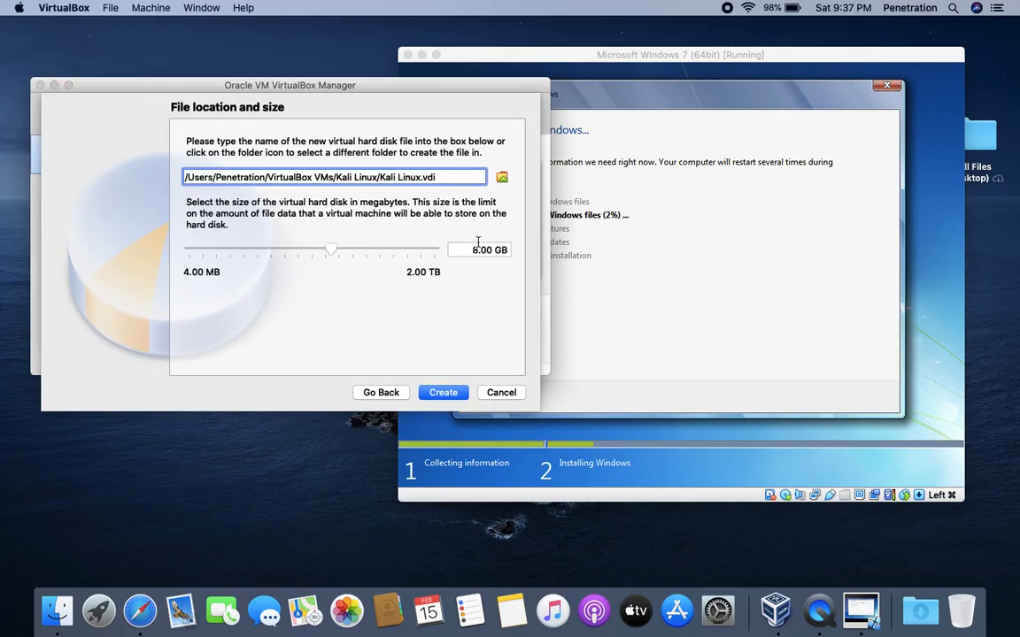
{"action": "left_click", "coordinate": [446, 395]}
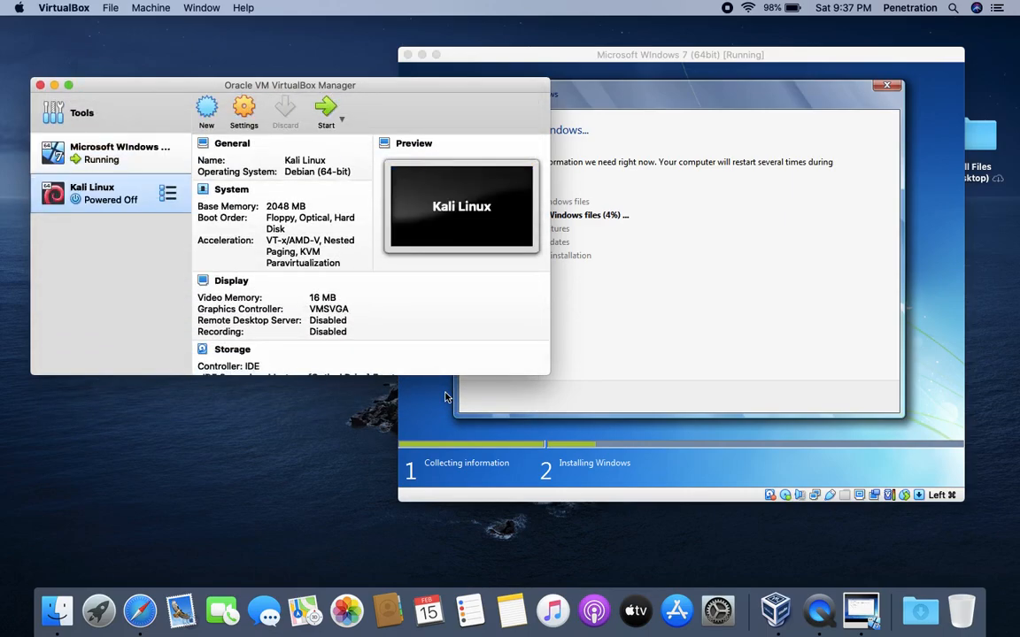
- Swap the Windows 7 disc for kali-linux-2020.1-installer-amd64.iso in the Kali VM's drive and save
{"action": "left_click", "coordinate": [243, 108]}
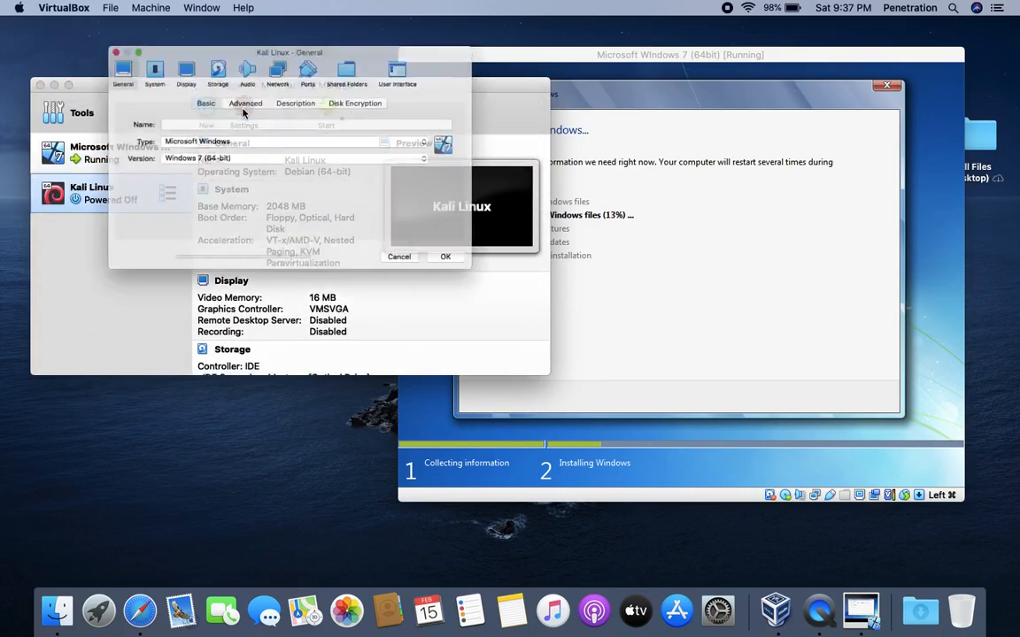
{"action": "left_click", "coordinate": [198, 46]}
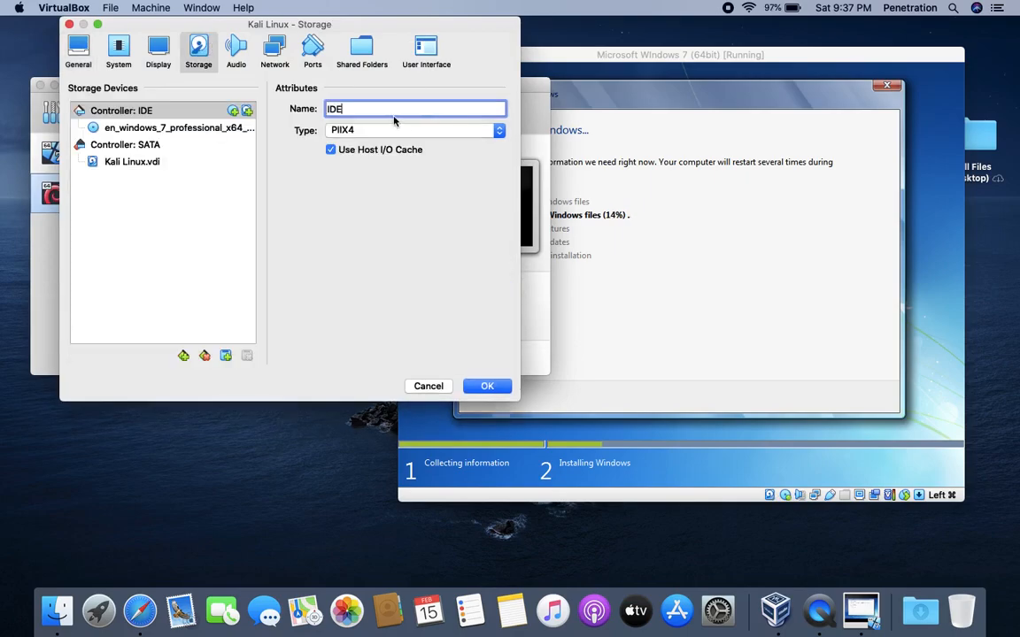
{"action": "left_click", "coordinate": [193, 130]}
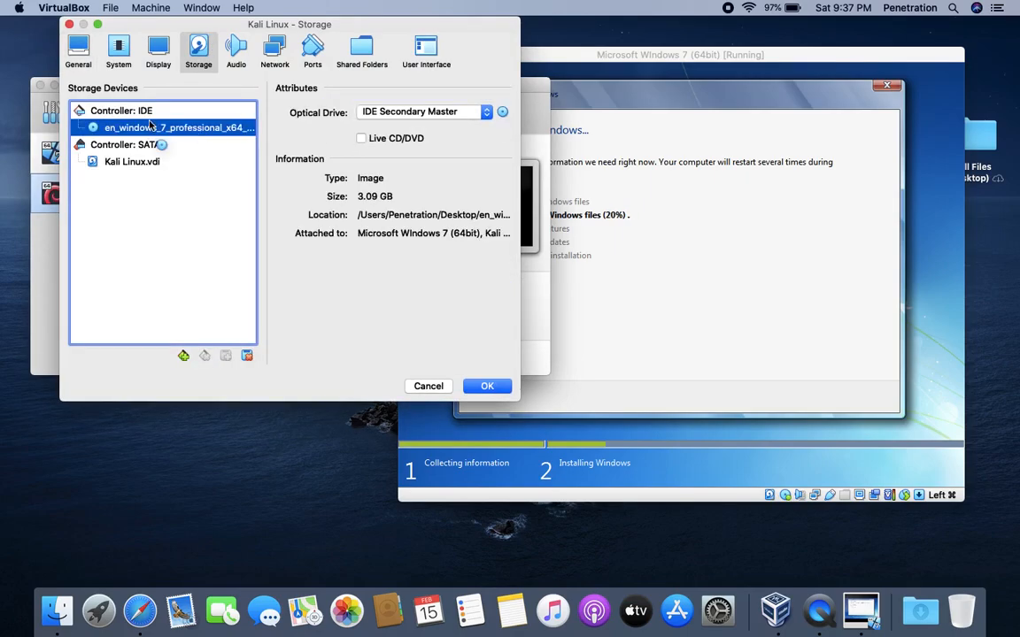
{"action": "left_click", "coordinate": [502, 113]}
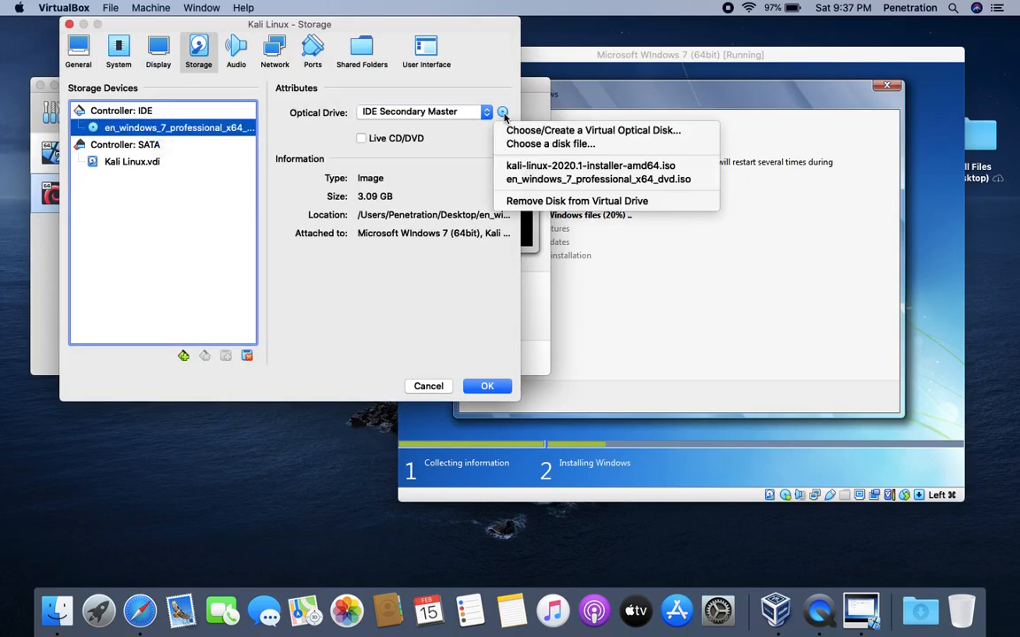
{"action": "left_click", "coordinate": [532, 167]}
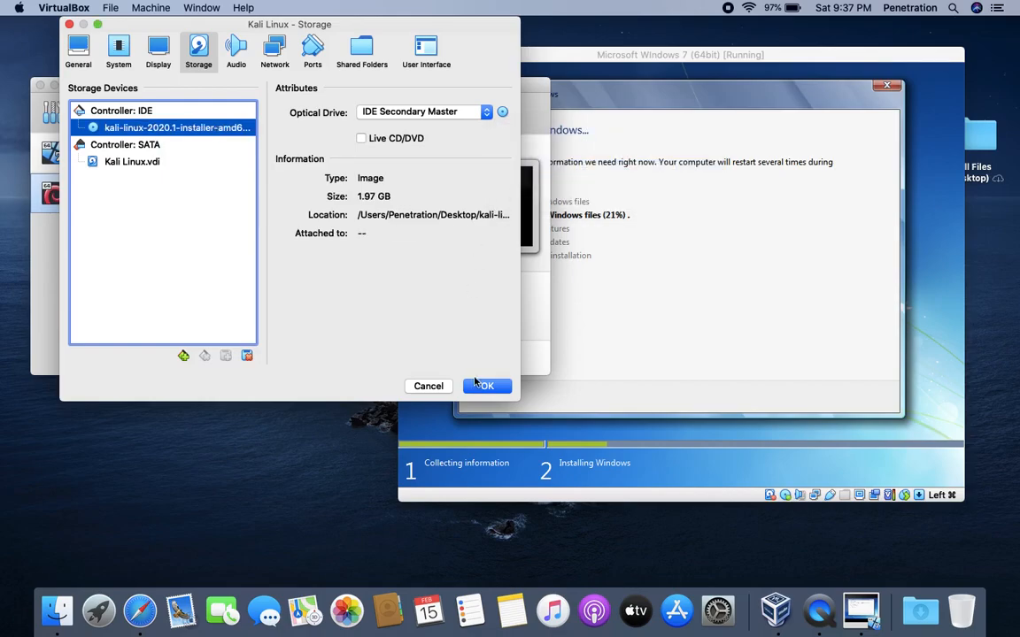
{"action": "left_click", "coordinate": [273, 49]}
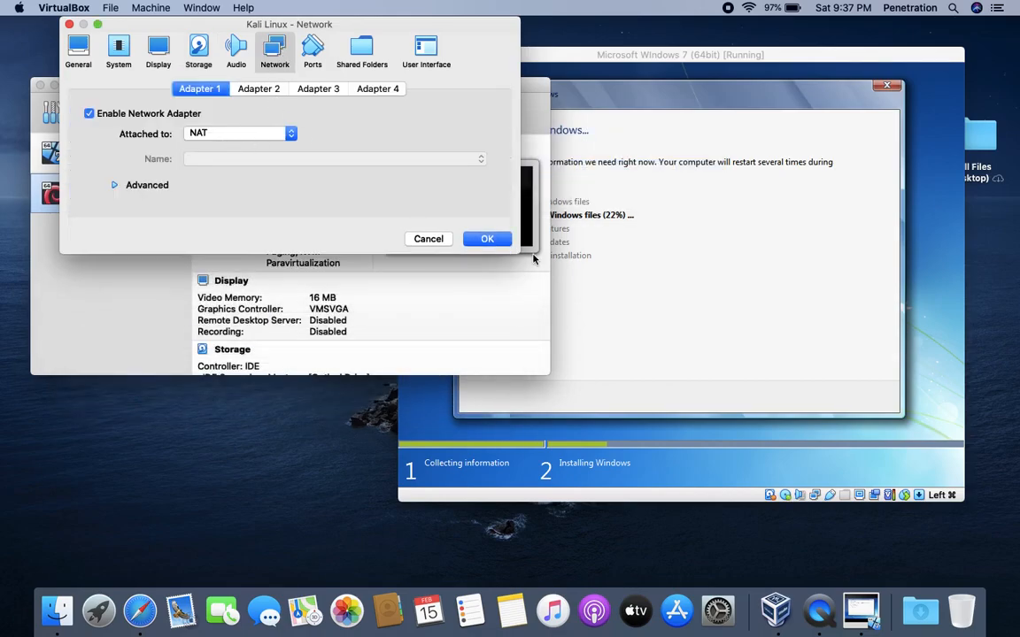
{"action": "left_click", "coordinate": [483, 236]}
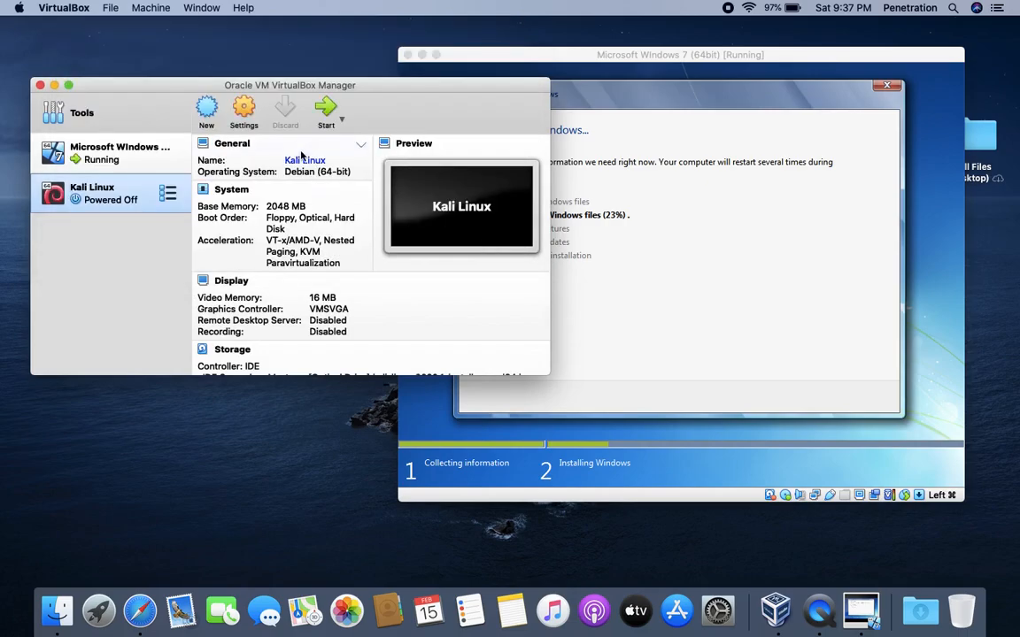
- Start the Kali Linux VM and launch Graphical install from the boot menu
{"action": "left_click", "coordinate": [327, 122]}
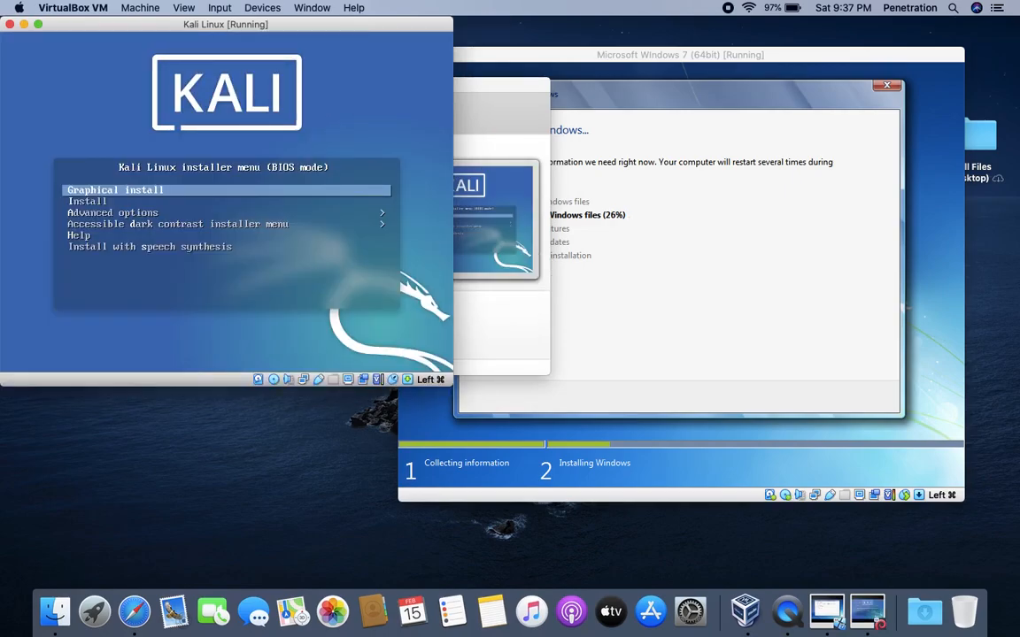
{"action": "key", "text": "Down"}
{"action": "key", "text": "Up"}
{"action": "key", "text": "Return"}
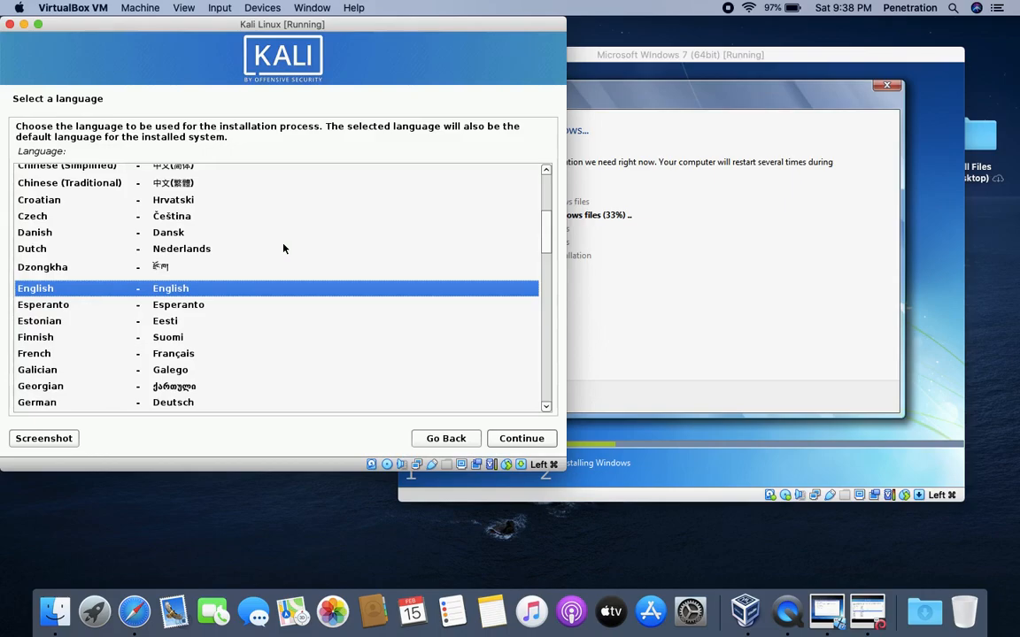
- Accept English, United States, and the American English keyboard layout
{"action": "left_click", "coordinate": [512, 445]}
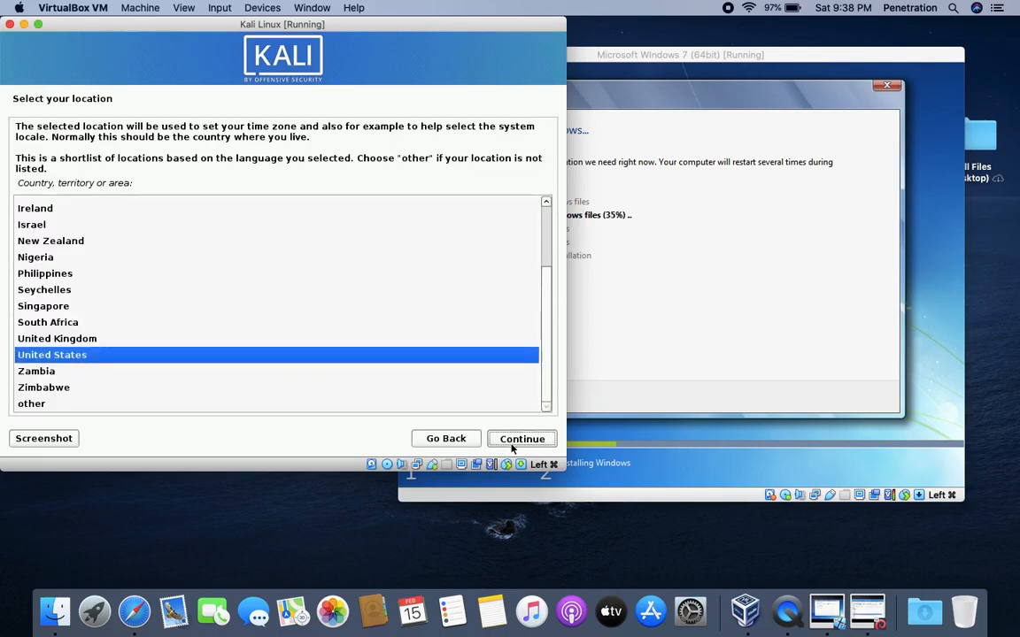
{"action": "left_click", "coordinate": [512, 448]}
{"action": "left_click", "coordinate": [512, 448]}
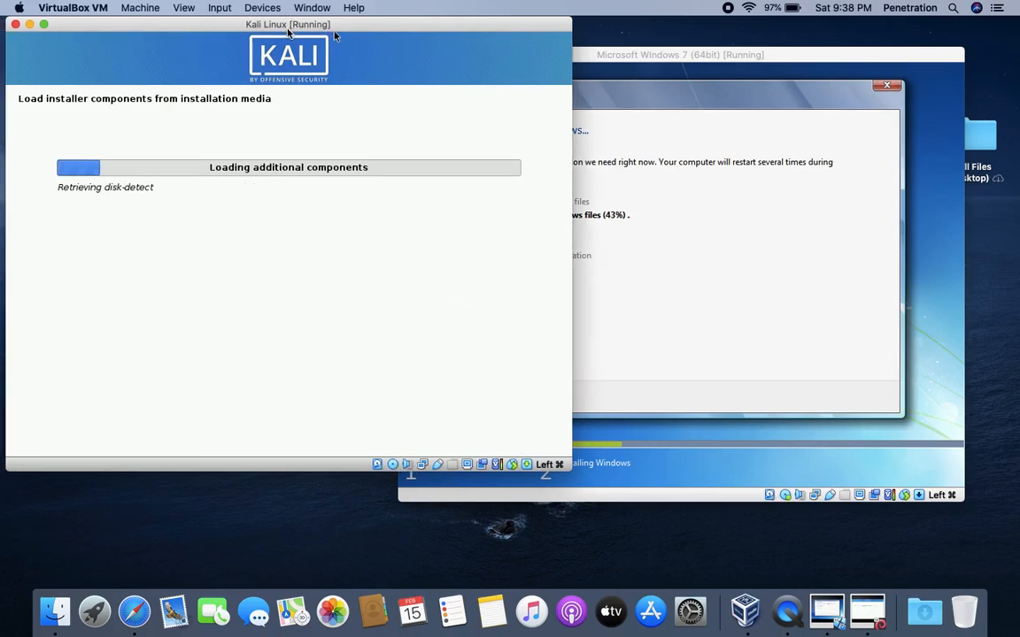
- Keep kali as the hostname and leave the domain name empty
{"action": "left_click_drag", "start_coordinate": [335, 26], "coordinate": [379, 46]}
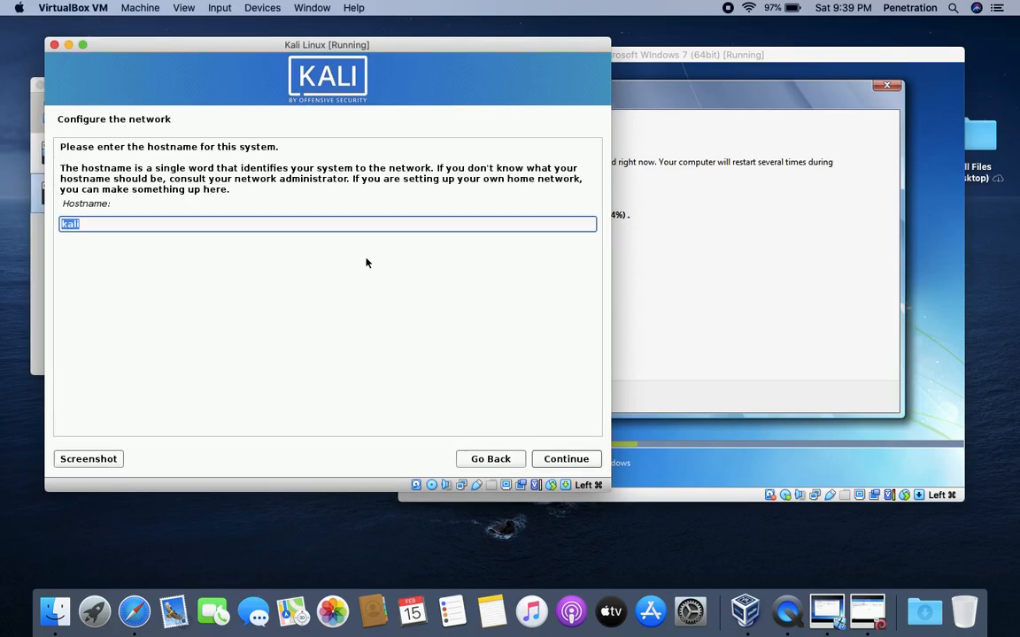
{"action": "left_click", "coordinate": [556, 459]}
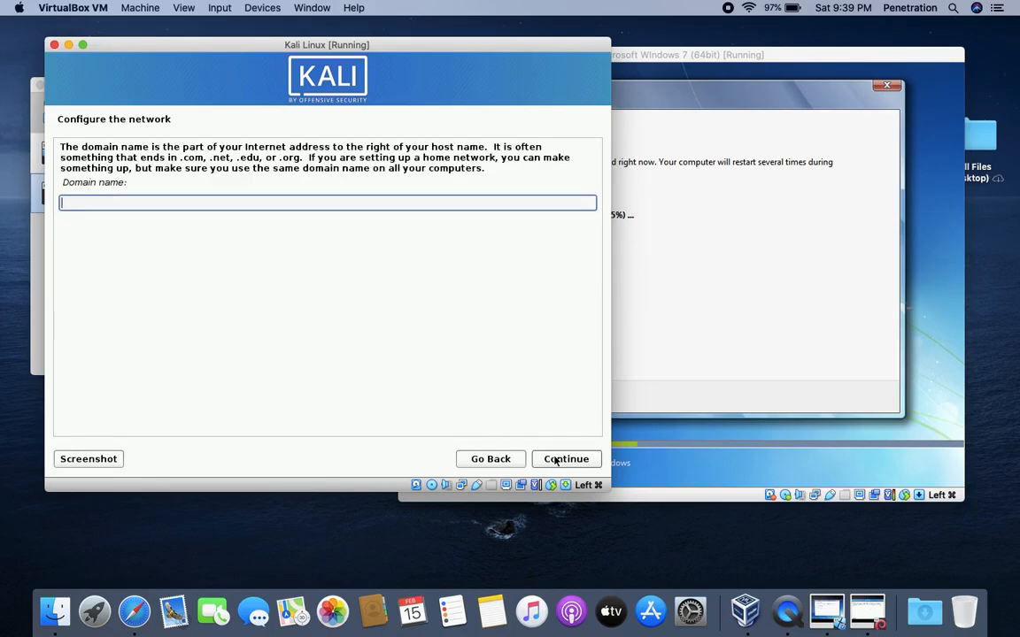
{"action": "left_click", "coordinate": [556, 459]}
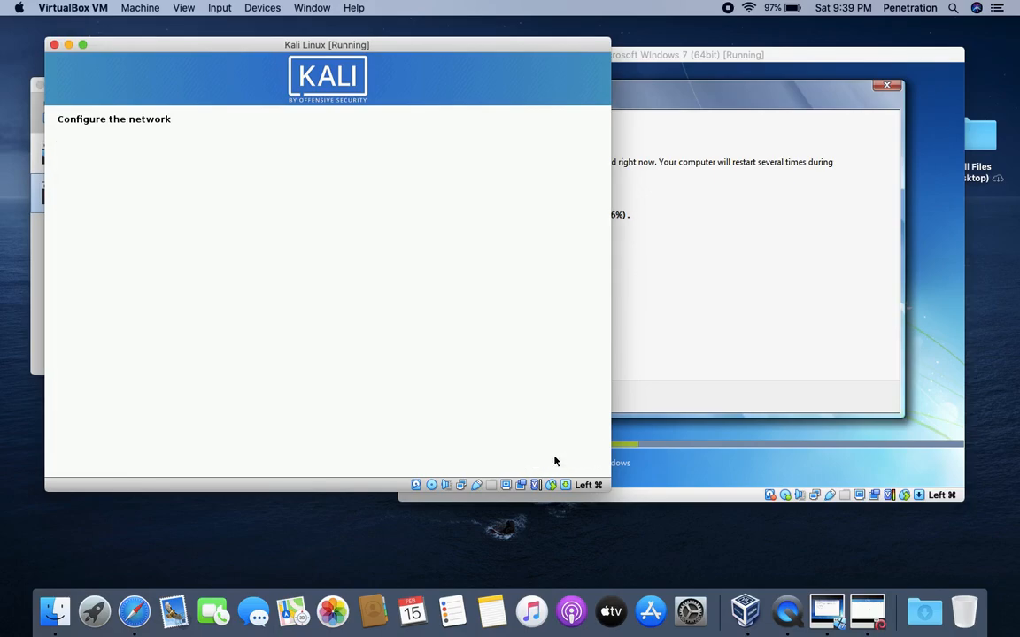
- Enter the user's full name, accept the prefilled username, and set the account password twice
{"action": "type", "text": "kali"}
{"action": "left_click", "coordinate": [556, 460]}
{"action": "left_click", "coordinate": [556, 460]}
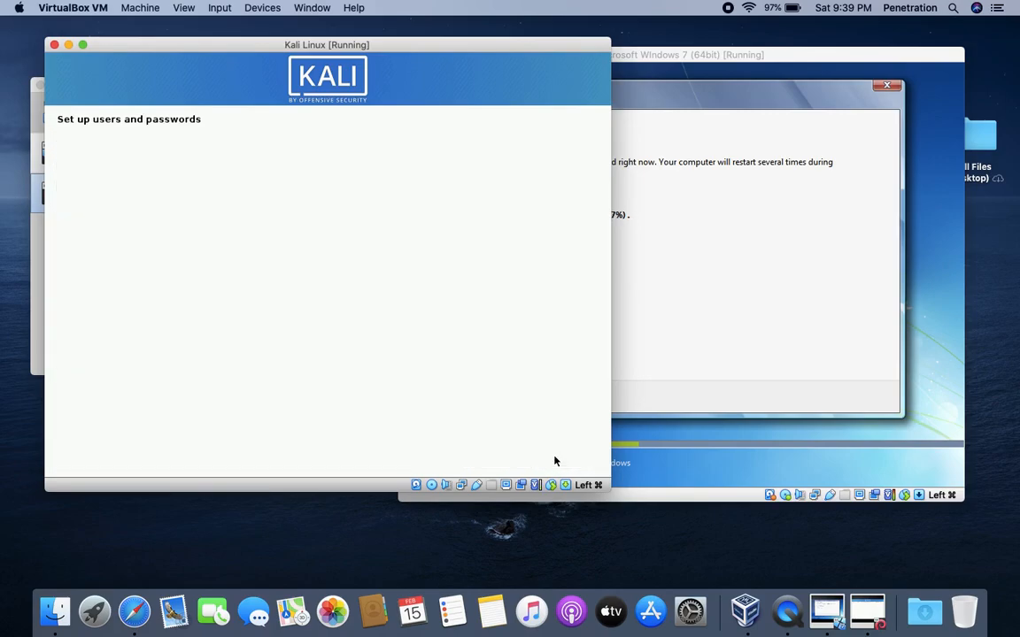
{"action": "type", "text": "kali"}
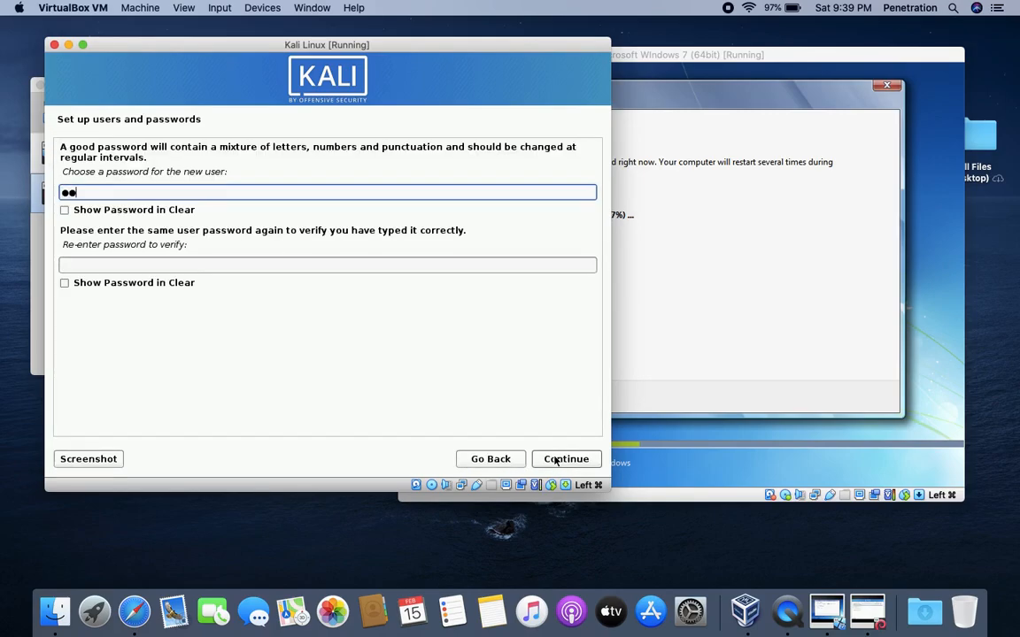
{"action": "key", "text": "Tab"}
{"action": "type", "text": "kali"}
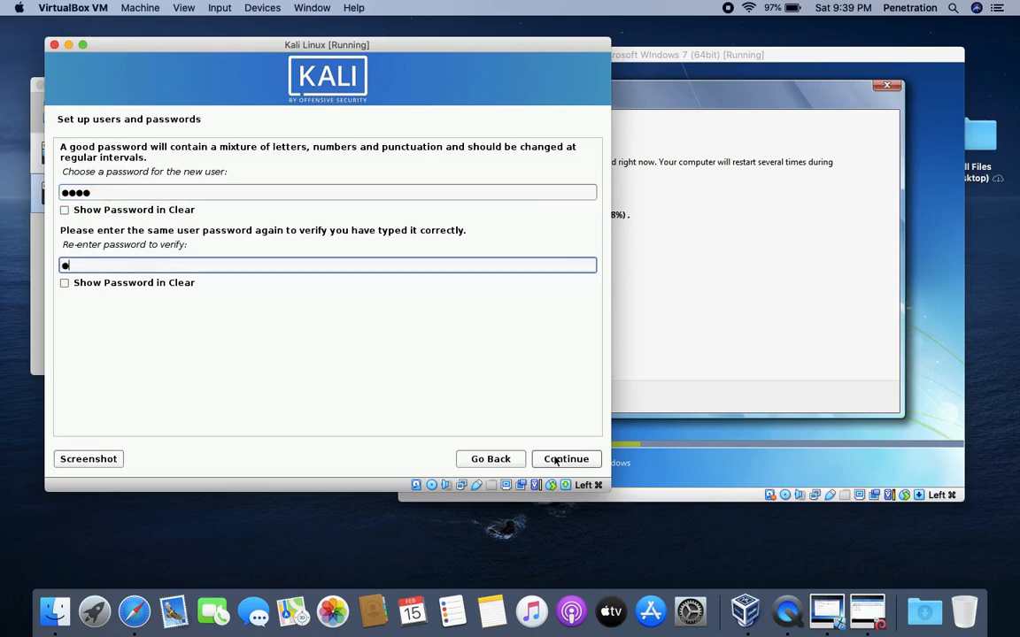
{"action": "left_click", "coordinate": [580, 460]}
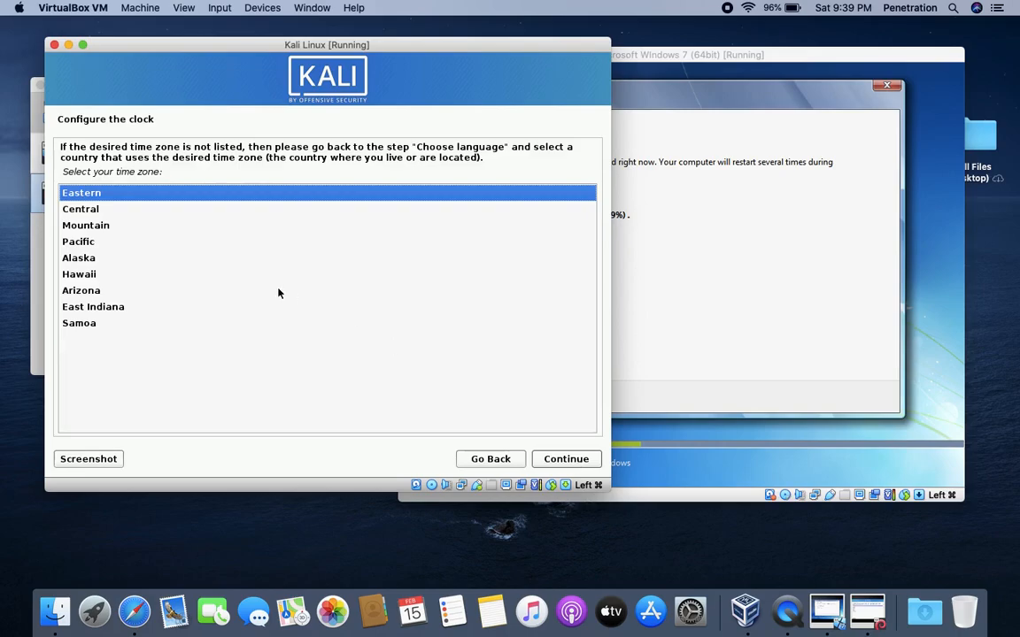
- Set the time zone to Pacific
{"action": "left_click", "coordinate": [85, 256]}
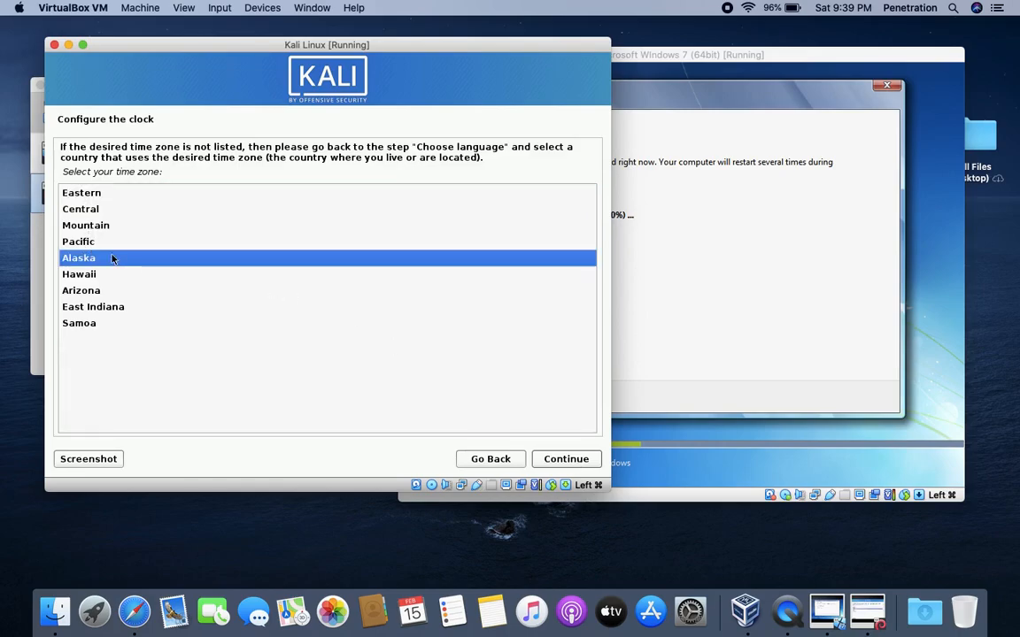
{"action": "left_click", "coordinate": [111, 239]}
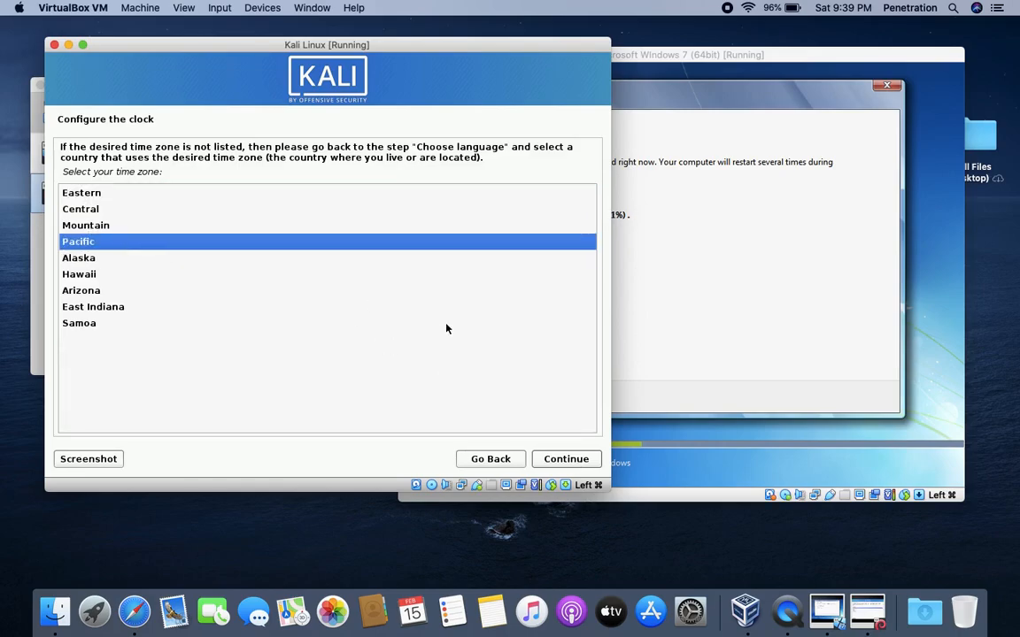
{"action": "left_click", "coordinate": [572, 458]}
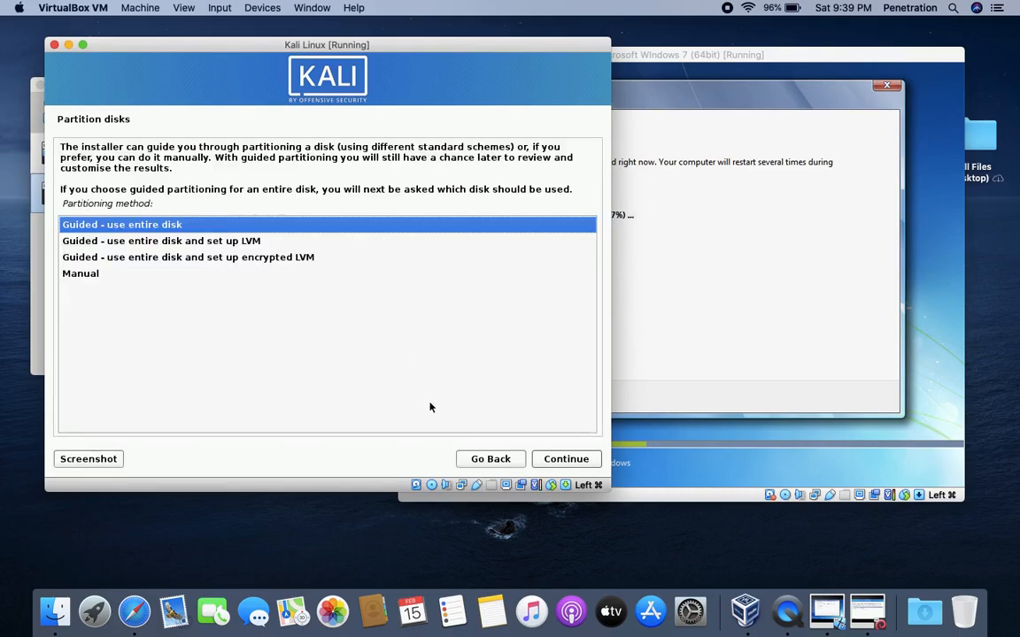
- Guided-partition the whole 8.6 GB disk with all files in one partition and write the changes
{"action": "left_click", "coordinate": [569, 462]}
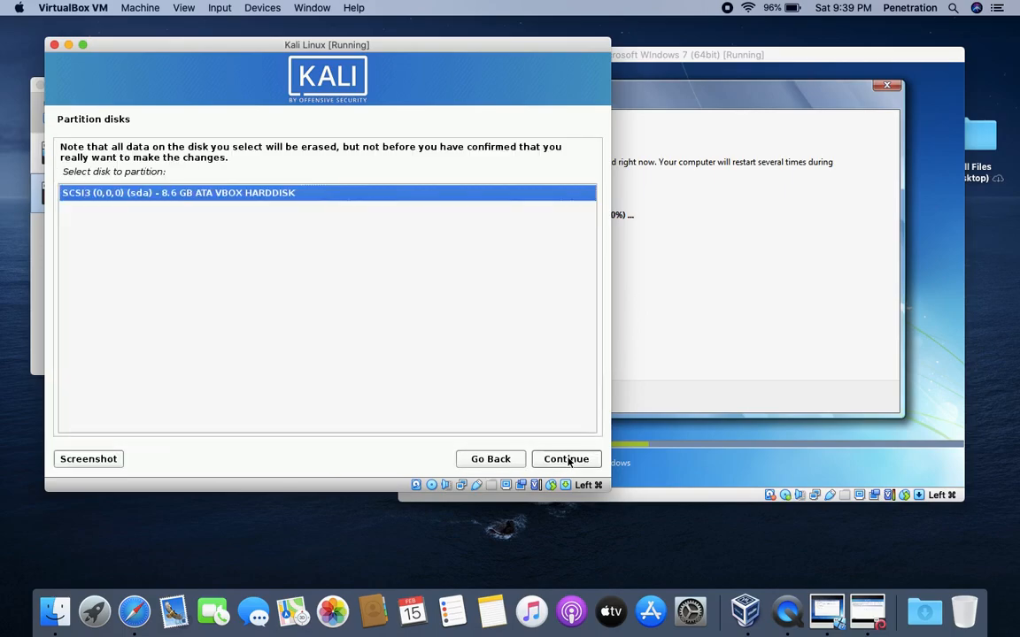
{"action": "left_click", "coordinate": [569, 461]}
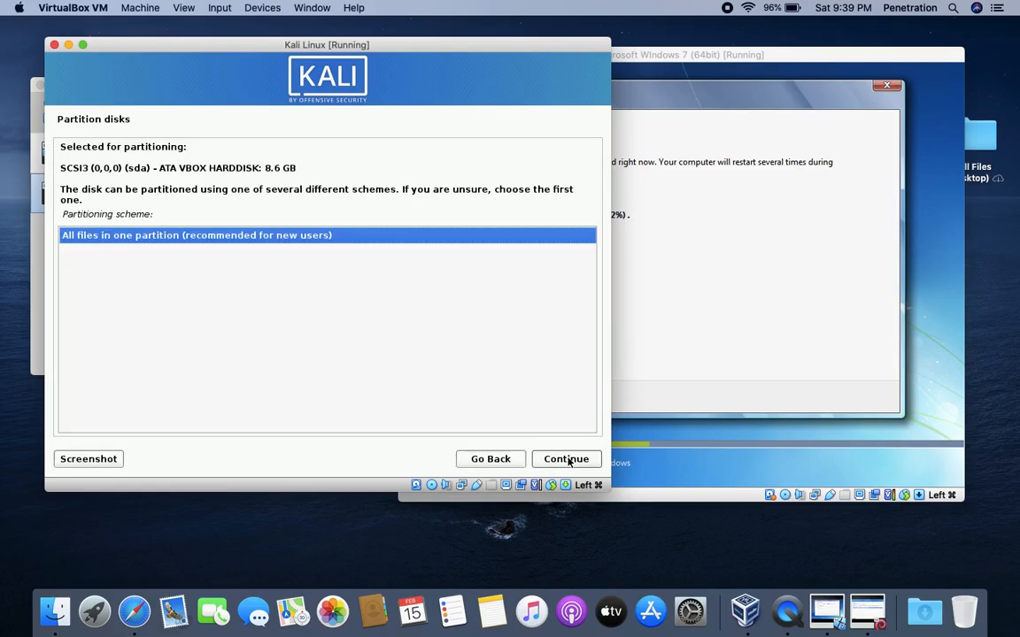
{"action": "left_click", "coordinate": [569, 461]}
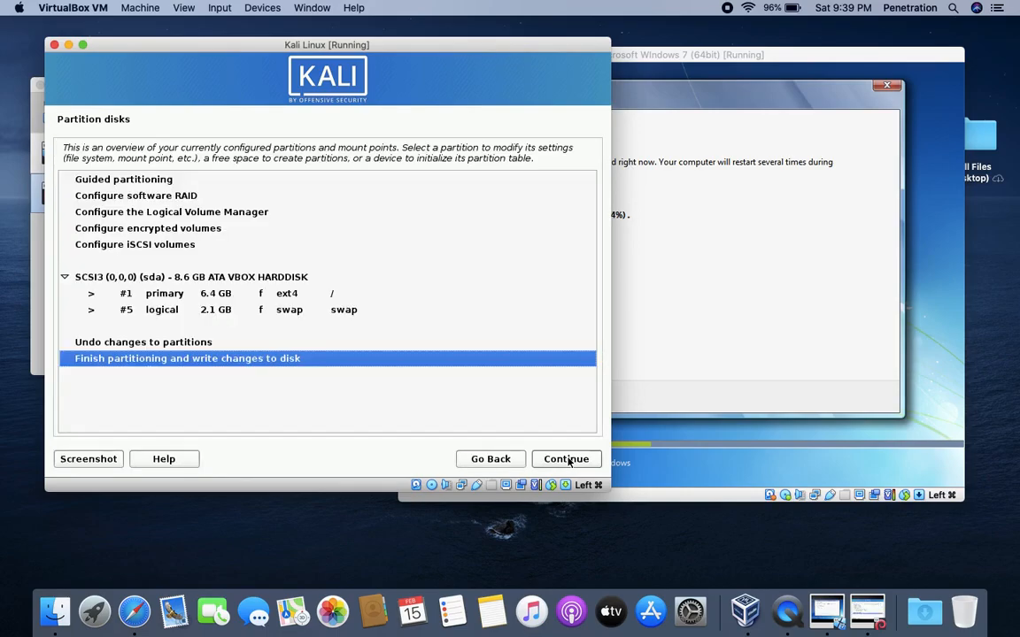
{"action": "left_click", "coordinate": [569, 461]}
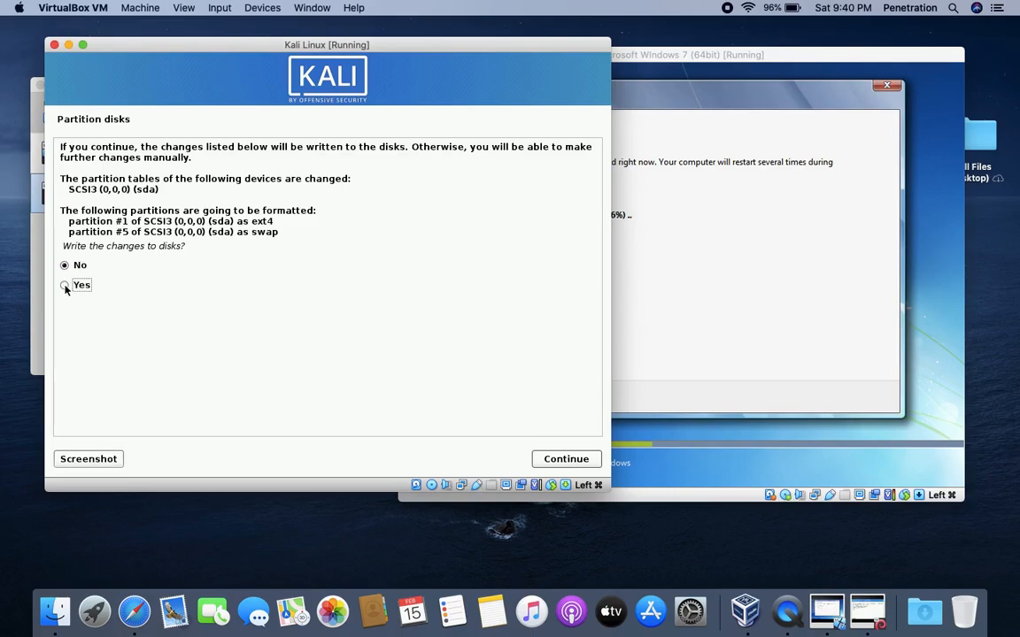
{"action": "left_click", "coordinate": [551, 457]}
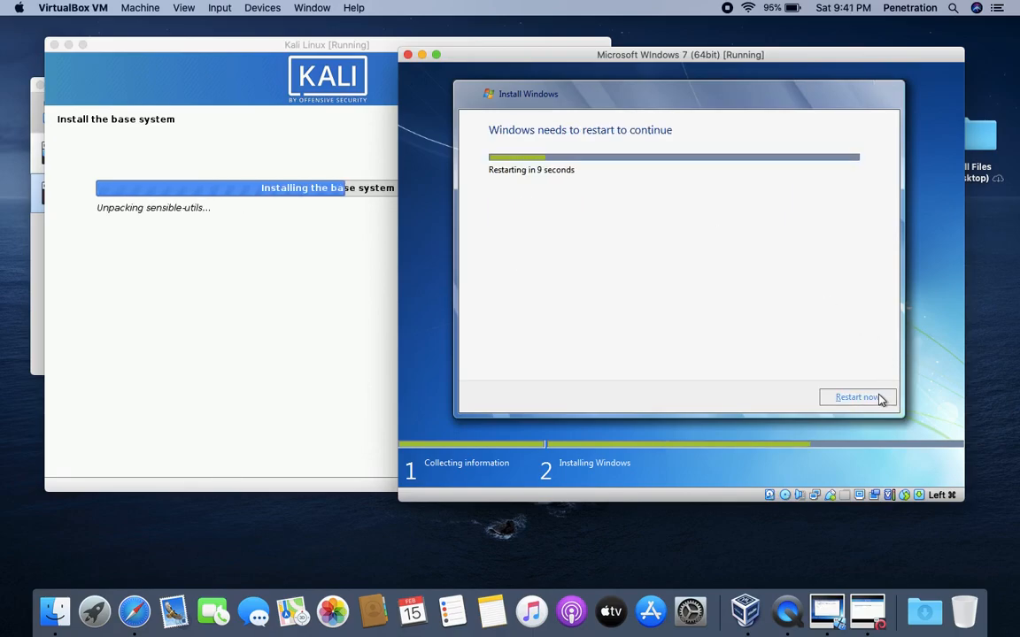
- Restart Windows 7 setup, then put the Kali window at the left edge beside Windows 7
{"action": "left_click", "coordinate": [879, 398]}
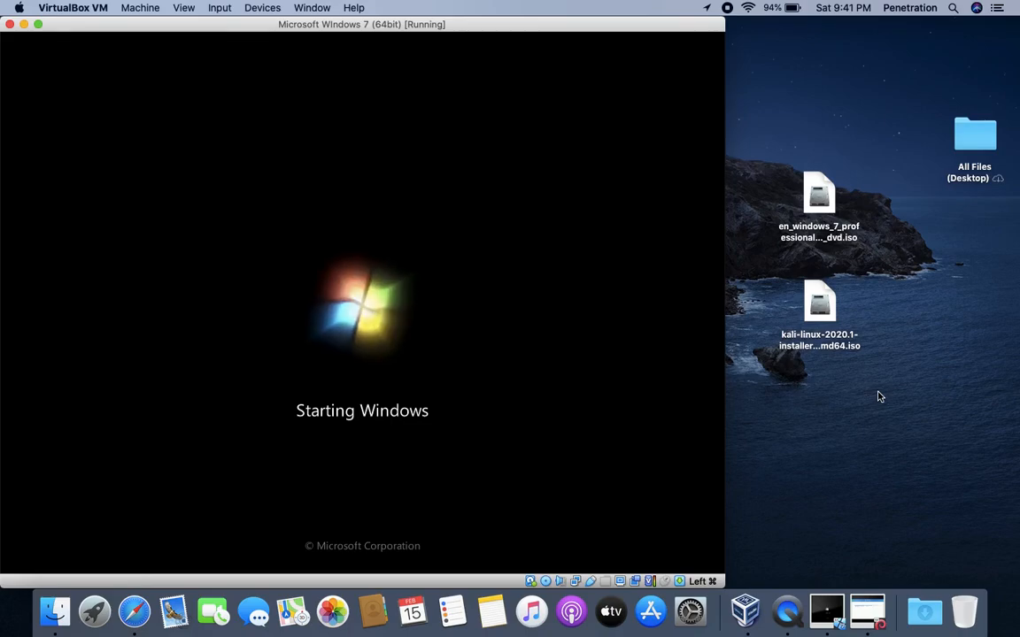
{"action": "left_click_drag", "start_coordinate": [220, 28], "coordinate": [519, 24]}
{"action": "left_click_drag", "start_coordinate": [170, 50], "coordinate": [130, 48]}
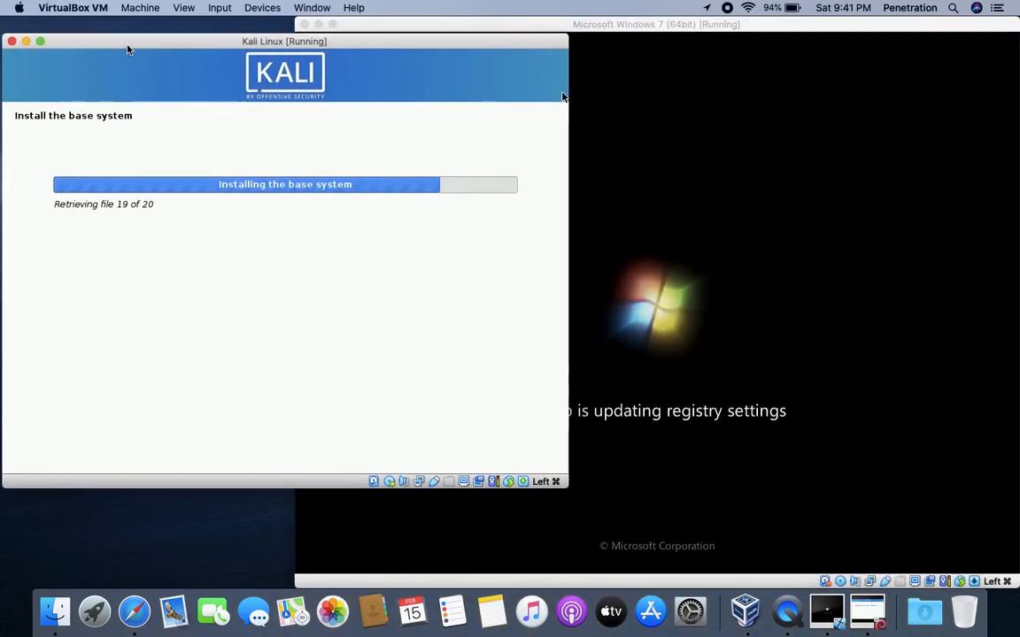
{"action": "left_click", "coordinate": [549, 25]}
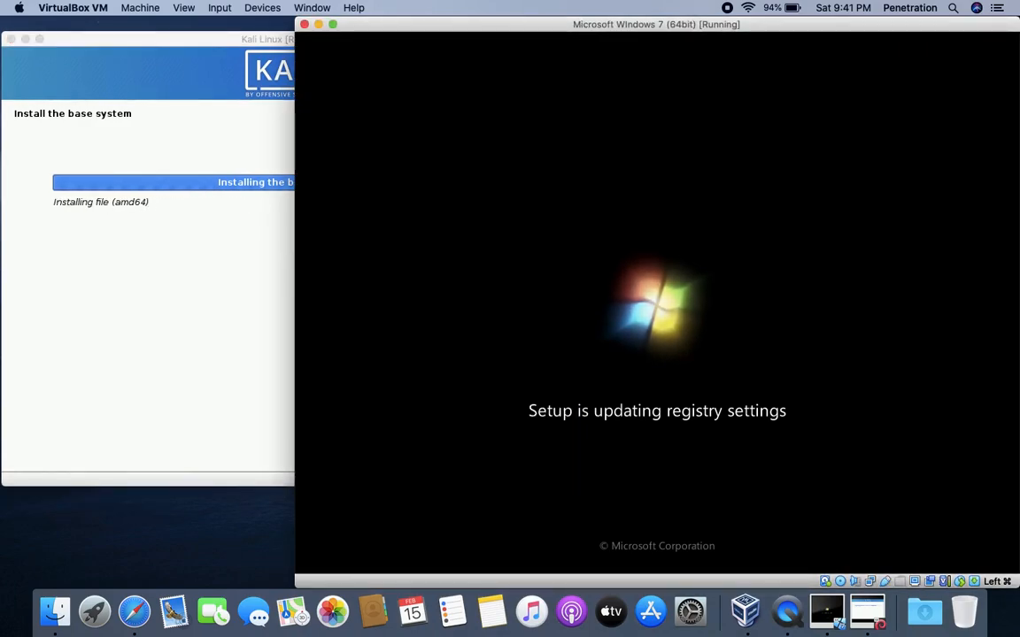
{"action": "left_click", "coordinate": [93, 41]}
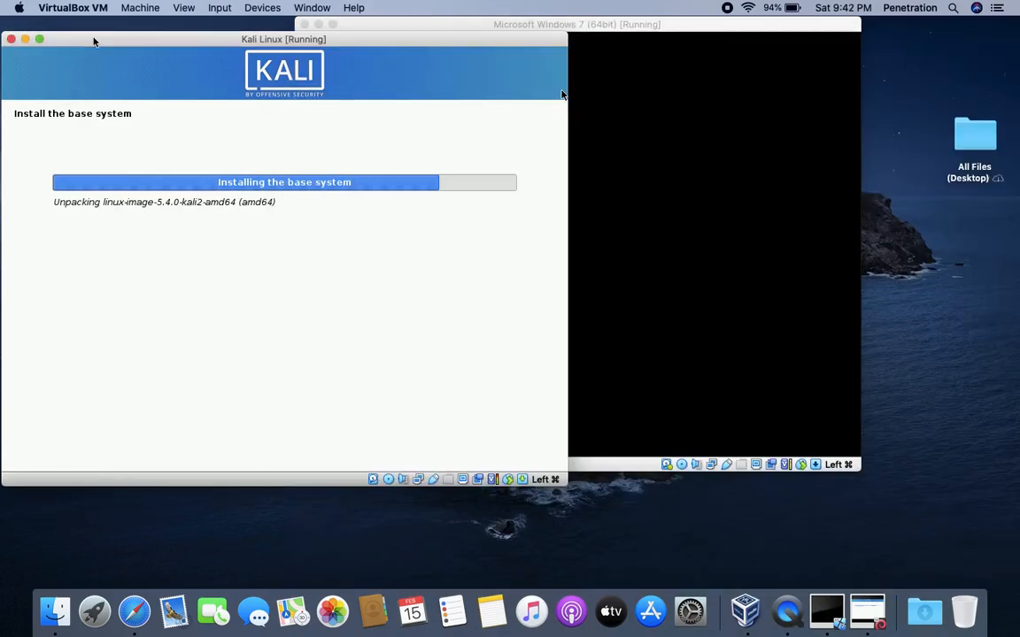
{"action": "left_click", "coordinate": [580, 77]}
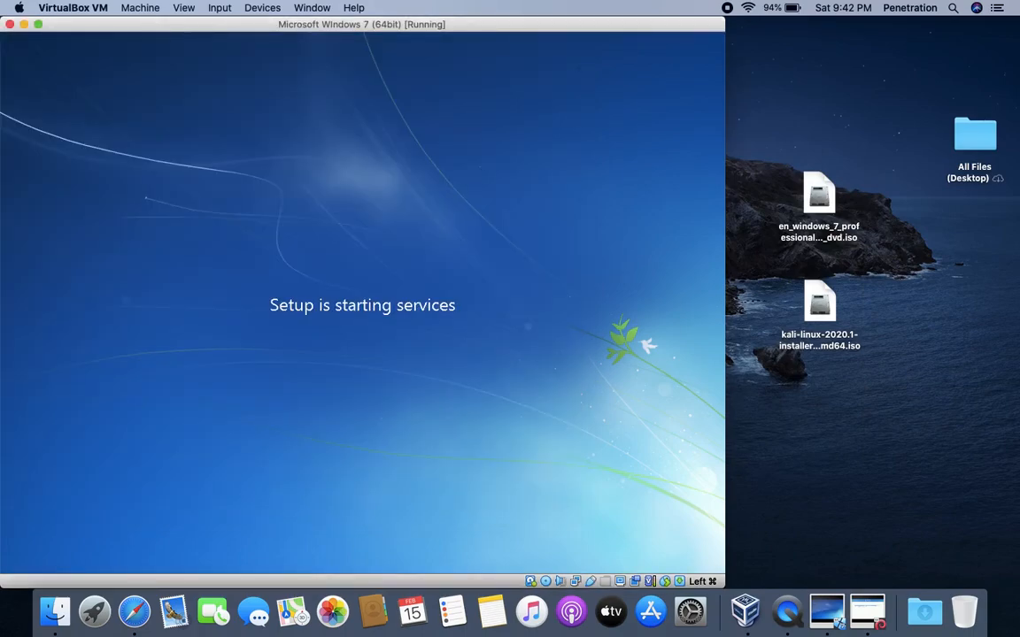
{"action": "left_click_drag", "start_coordinate": [428, 28], "coordinate": [720, 23]}
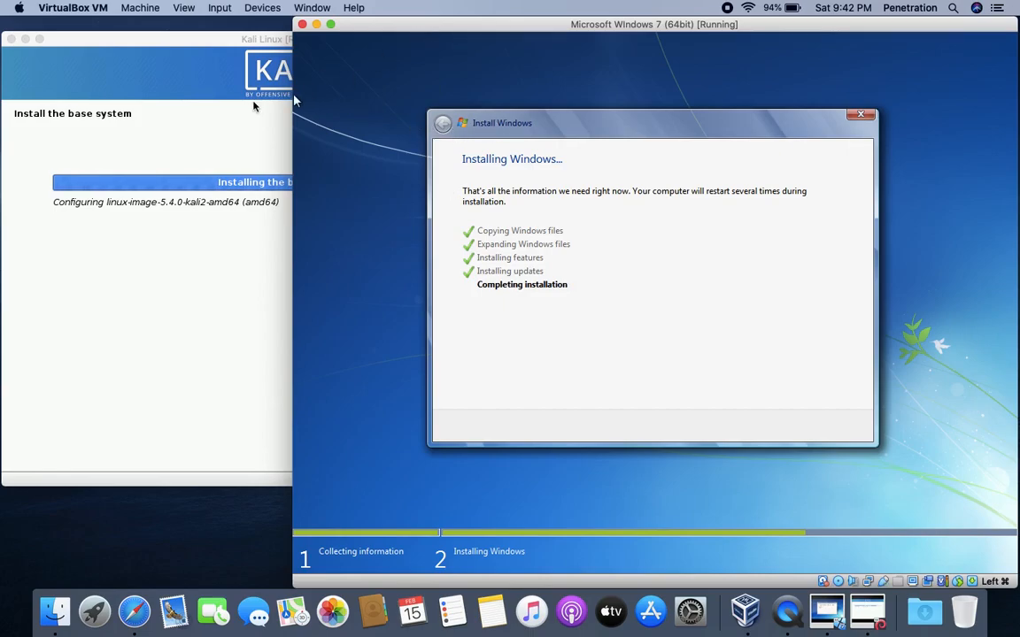
{"action": "left_click", "coordinate": [152, 45]}
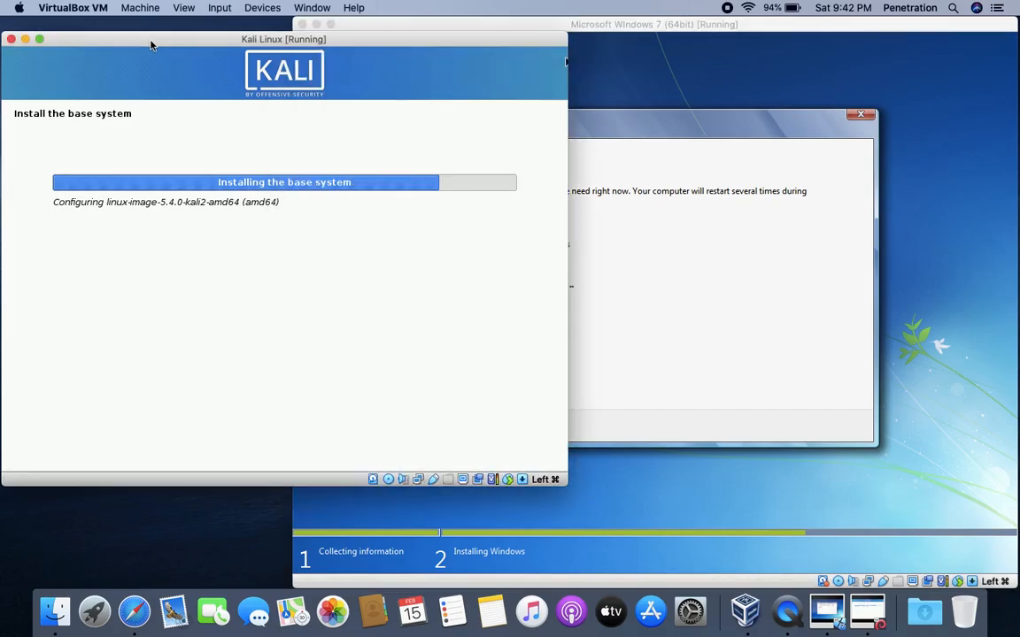
{"action": "mouse_move", "coordinate": [151, 45]}
{"action": "left_mouse_down"}
{"action": "mouse_move", "coordinate": [191, 41]}
{"action": "mouse_move", "coordinate": [148, 39]}
{"action": "left_mouse_up"}
{"action": "left_click_drag", "start_coordinate": [601, 34], "coordinate": [836, 29]}
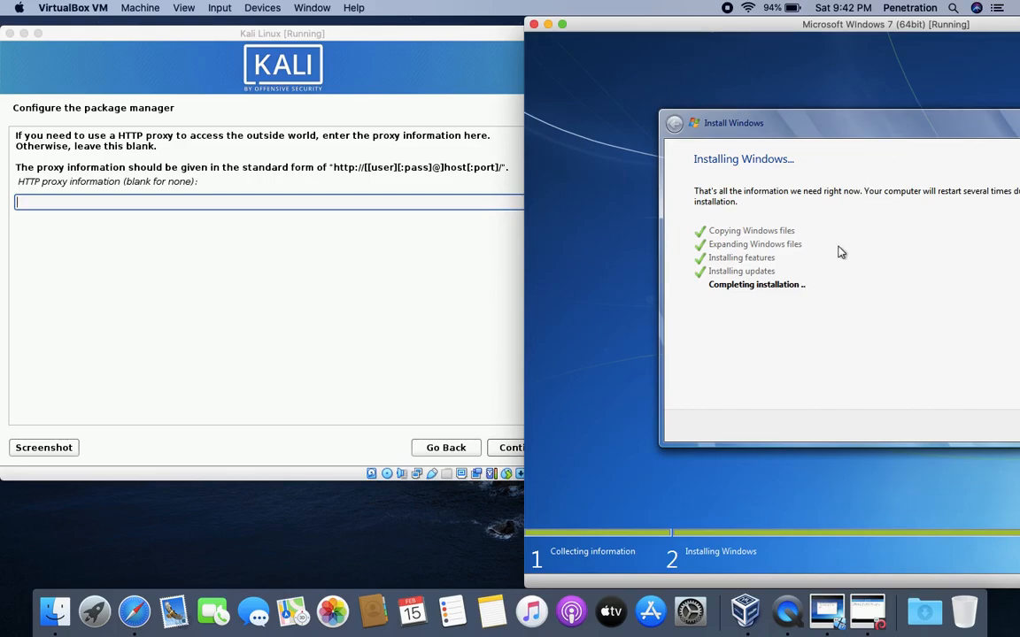
- Continue the Kali install with the HTTP proxy left blank
{"action": "left_click", "coordinate": [354, 422]}
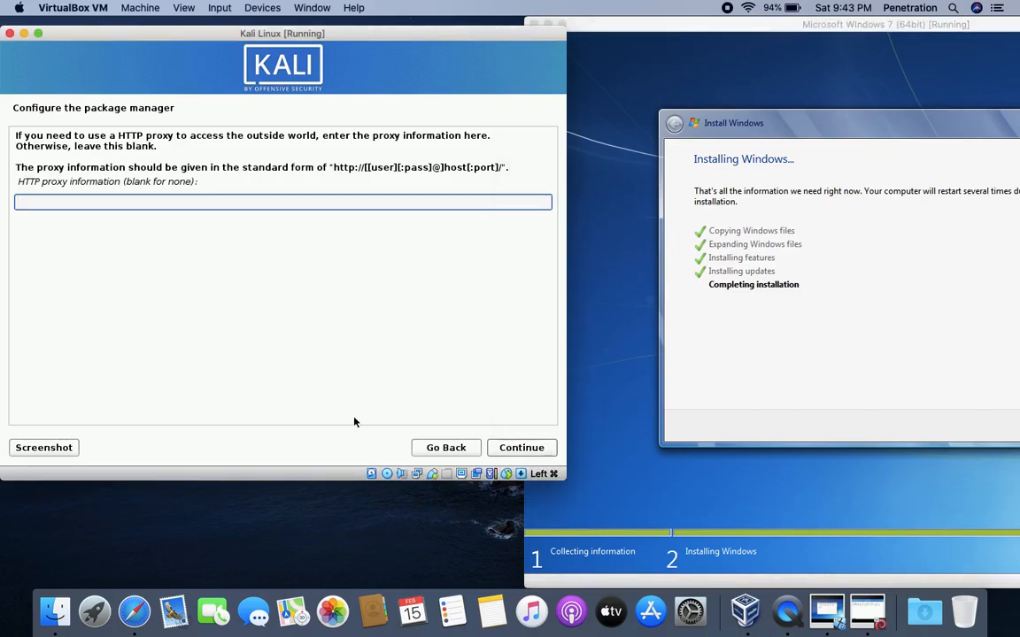
{"action": "left_click", "coordinate": [509, 445]}
{"action": "left_click", "coordinate": [715, 34]}
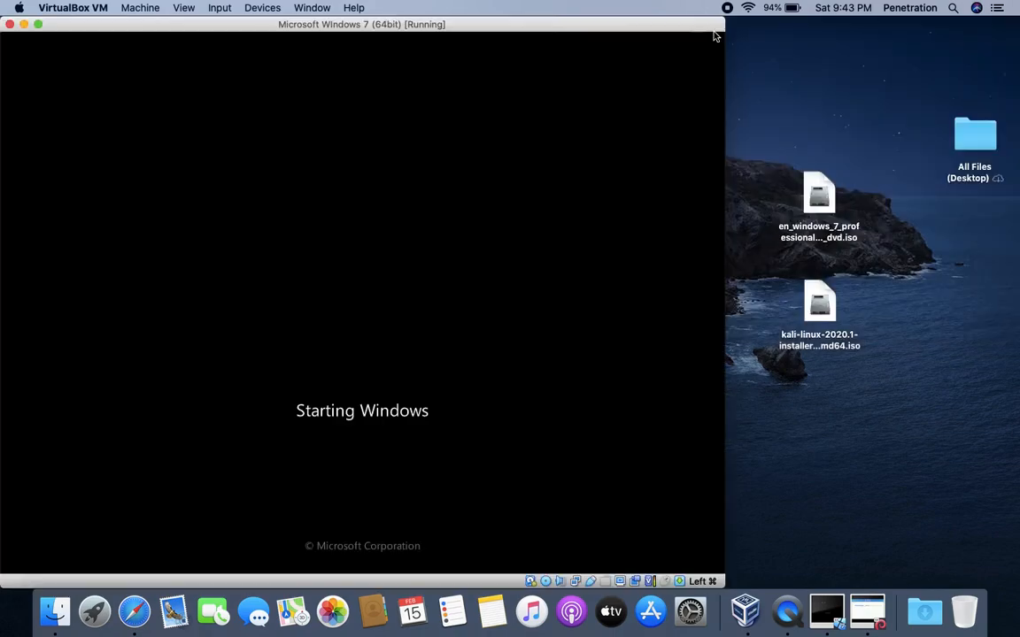
{"action": "left_click_drag", "start_coordinate": [352, 29], "coordinate": [918, 4]}
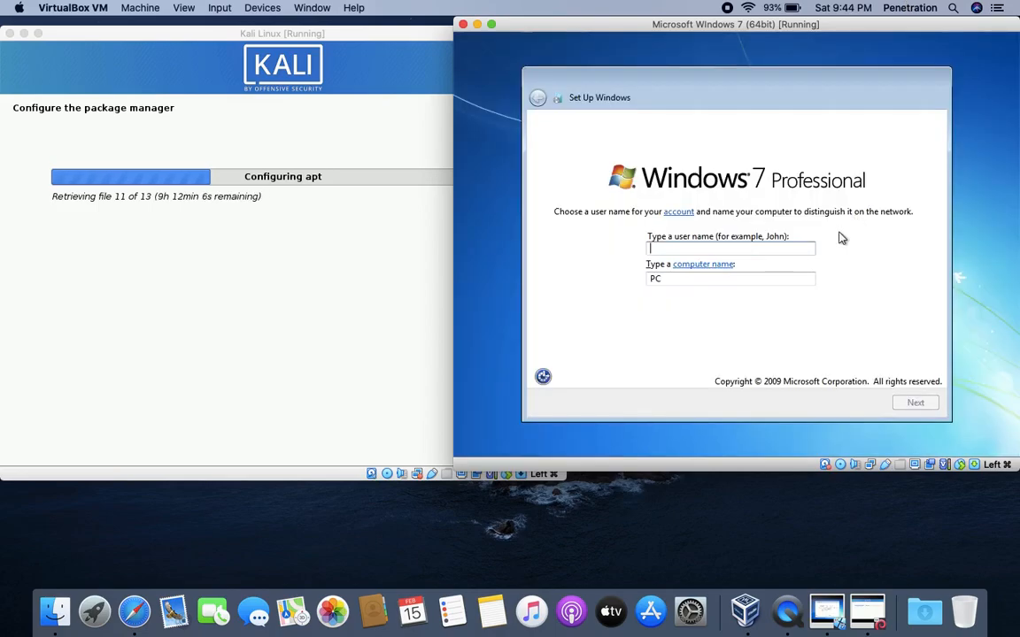
- Finish Windows 7 first-run setup: user 'Penetration', no password or key, recommended settings, Home network
{"action": "type", "text": "Penet"}
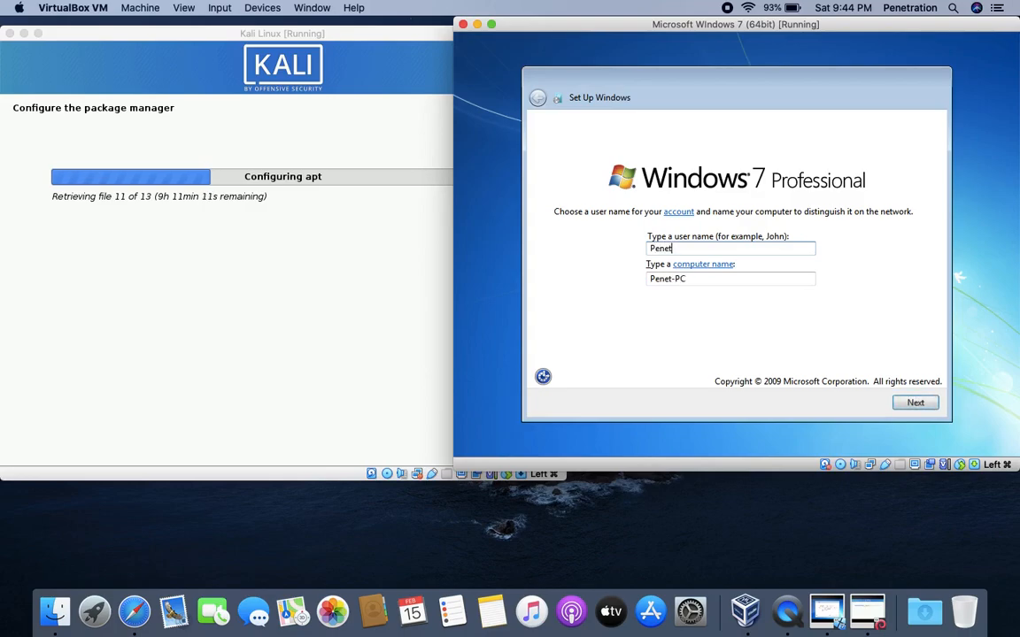
{"action": "type", "text": "ration"}
{"action": "left_click", "coordinate": [921, 404]}
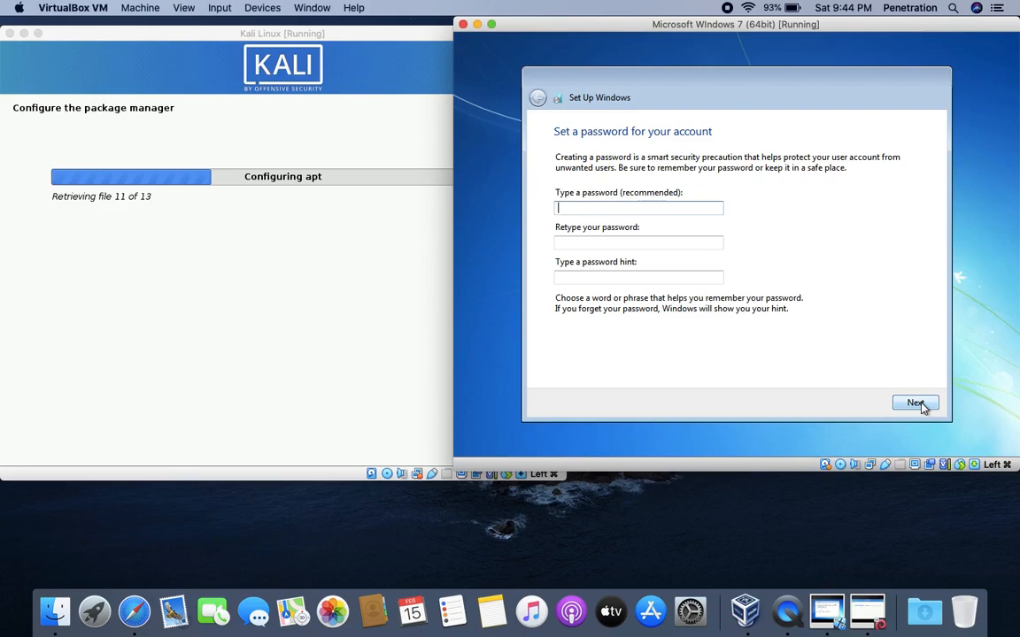
{"action": "left_click", "coordinate": [915, 404]}
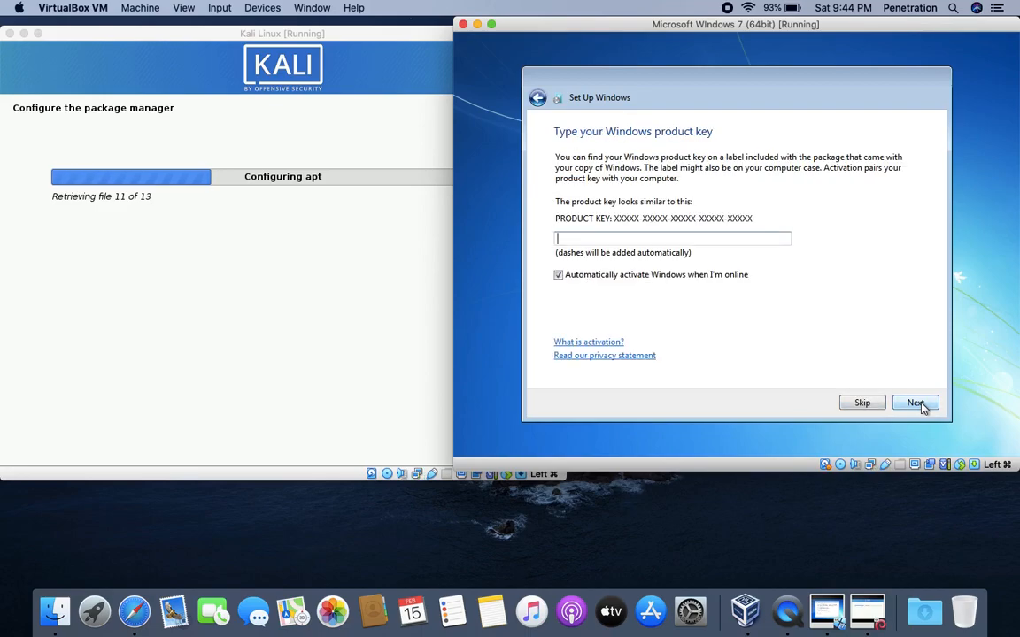
{"action": "left_click", "coordinate": [917, 404]}
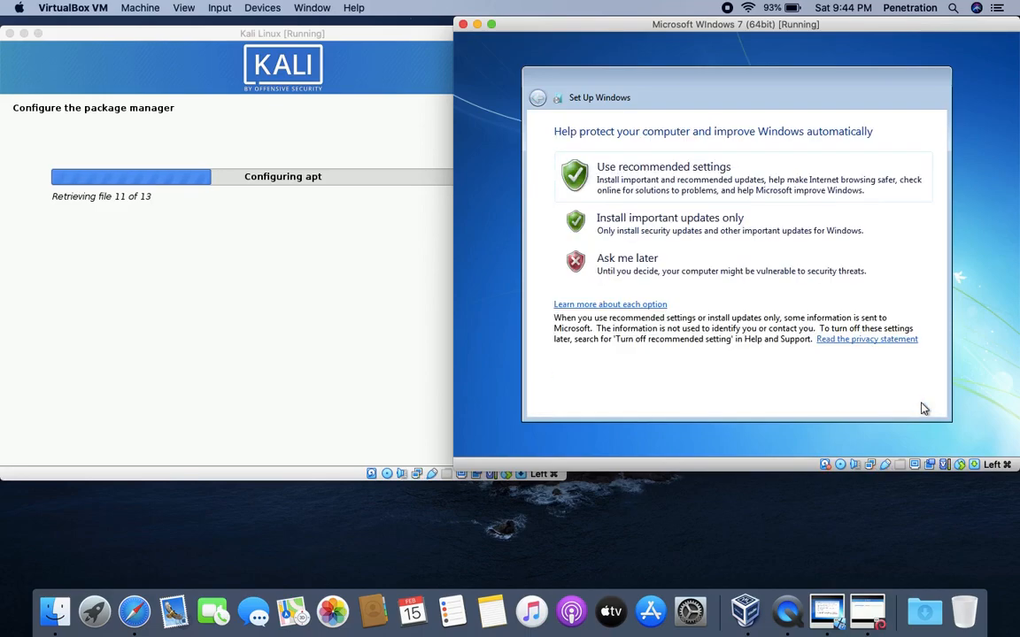
{"action": "left_click", "coordinate": [687, 180]}
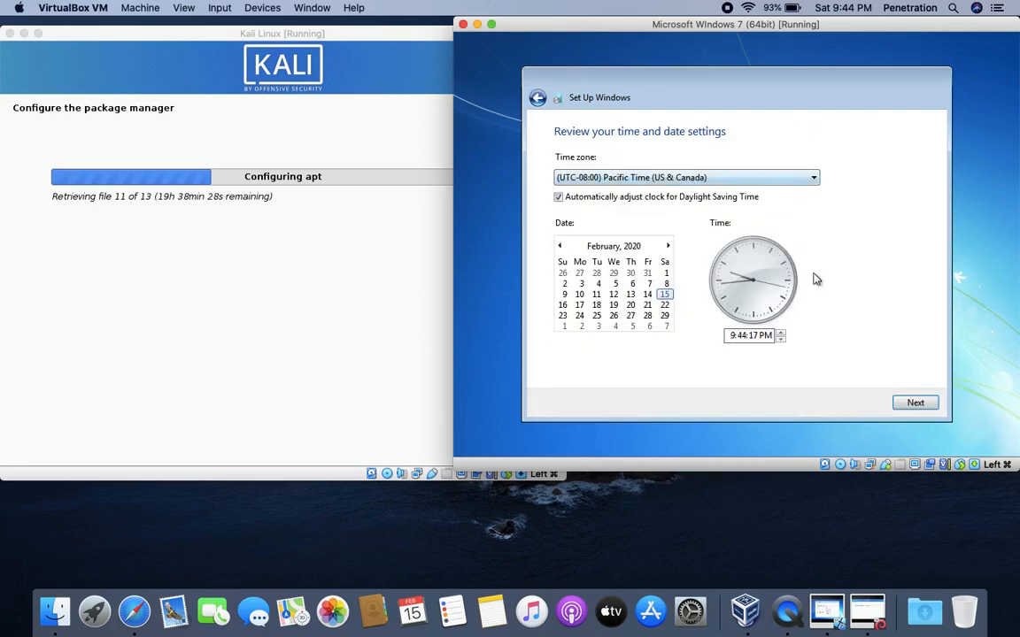
{"action": "left_click", "coordinate": [915, 404]}
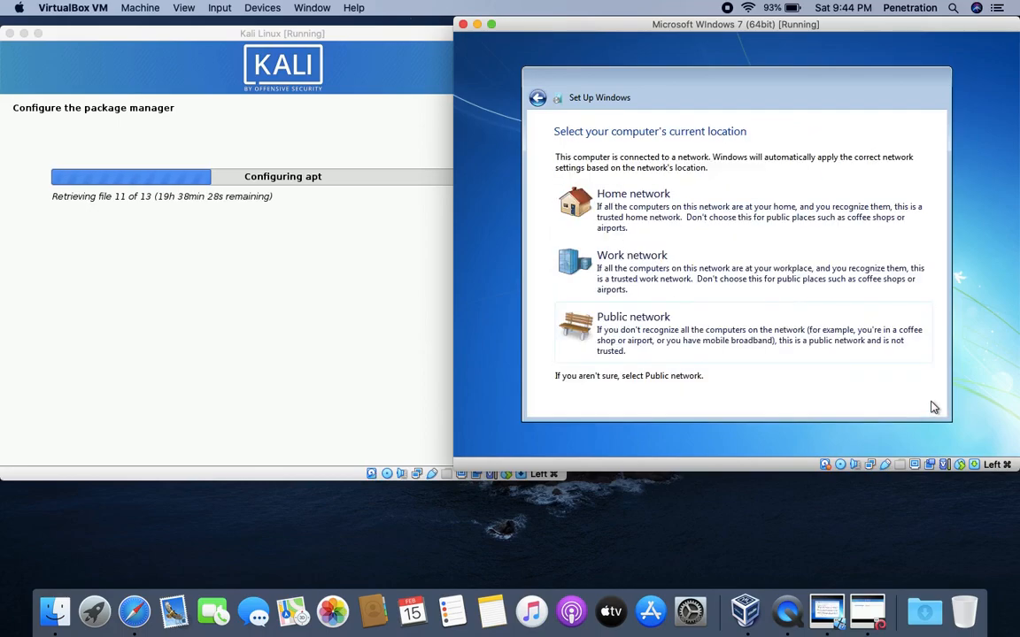
{"action": "left_click", "coordinate": [719, 218]}
{"action": "left_click_drag", "start_coordinate": [717, 28], "coordinate": [608, 38]}
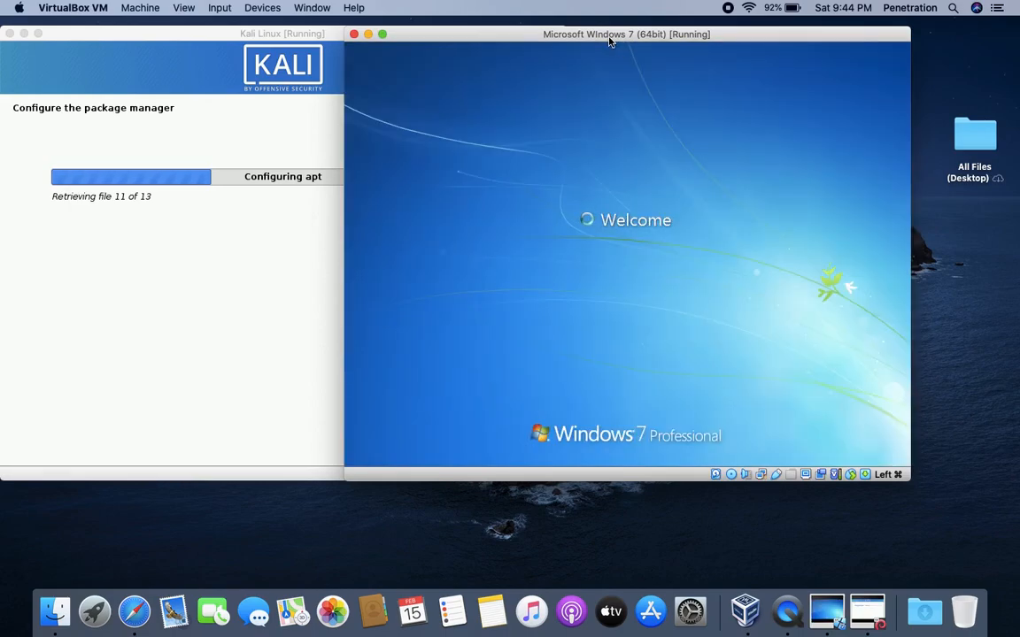
{"action": "left_click_drag", "start_coordinate": [609, 40], "coordinate": [531, 53]}
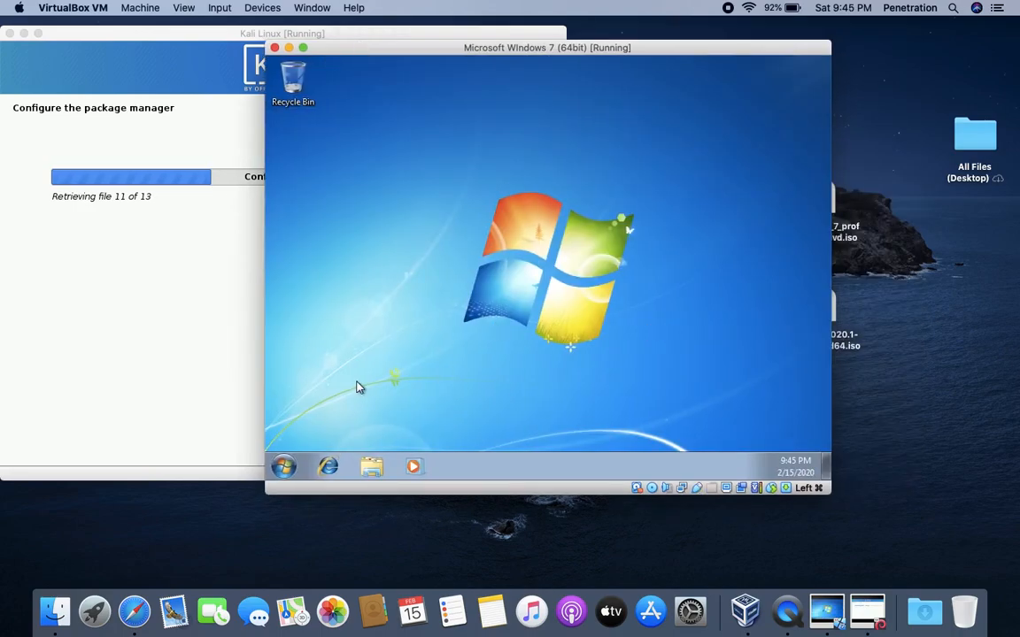
- Run ipconfig in a command prompt to confirm the VM's IP address is 10.0.2.15
{"action": "left_click", "coordinate": [283, 467]}
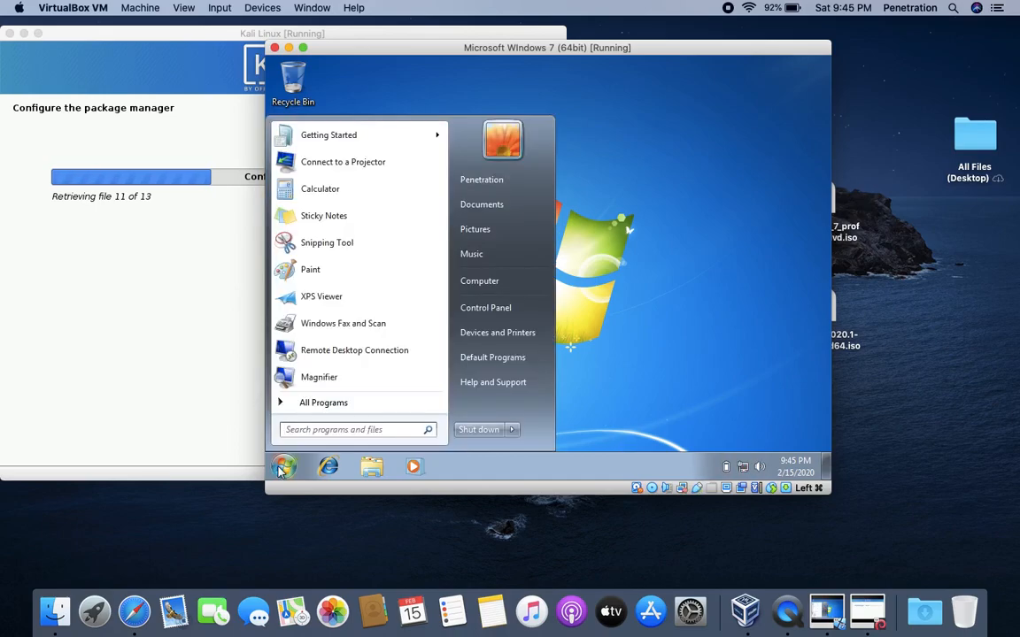
{"action": "type", "text": "cmd"}
{"action": "key", "text": "Return"}
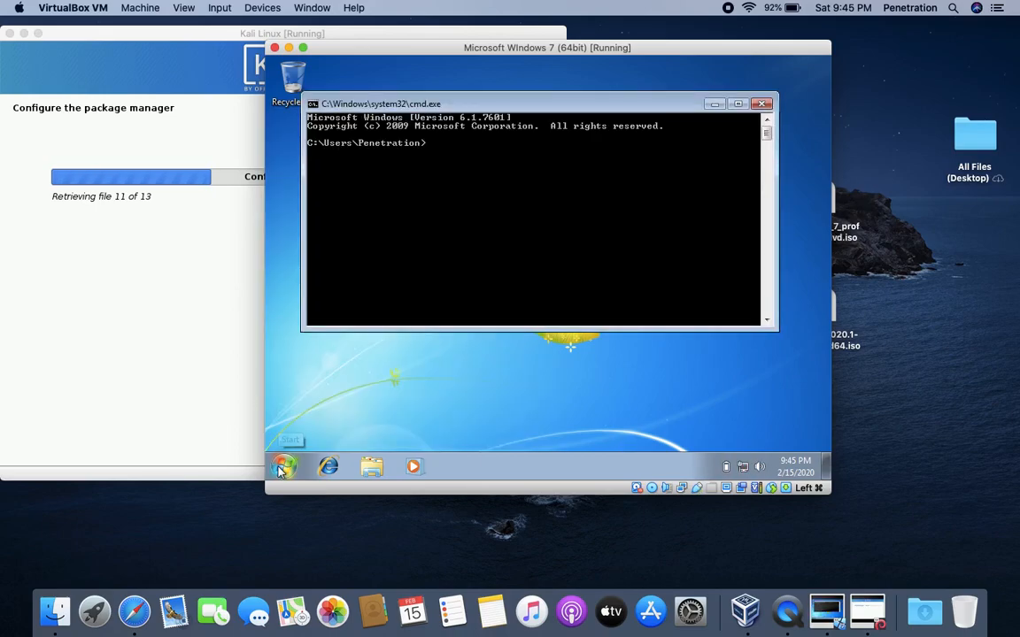
{"action": "type", "text": "ipconfig"}
{"action": "key", "text": "Return"}
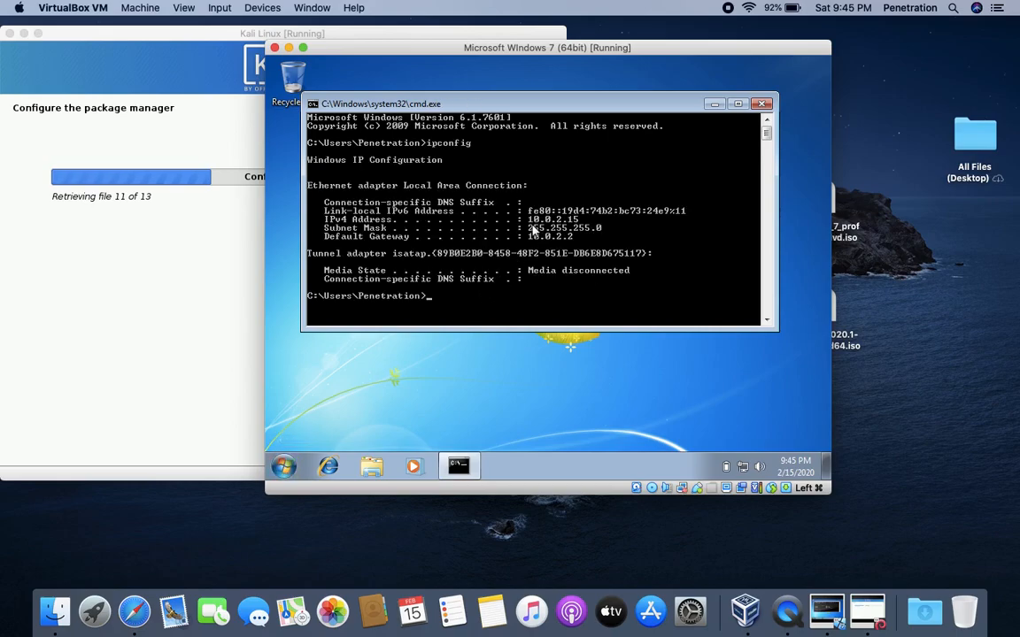
- Load a web page in Internet Explorer, skipping its setup prompt, then close all tabs
{"action": "left_click", "coordinate": [329, 467]}
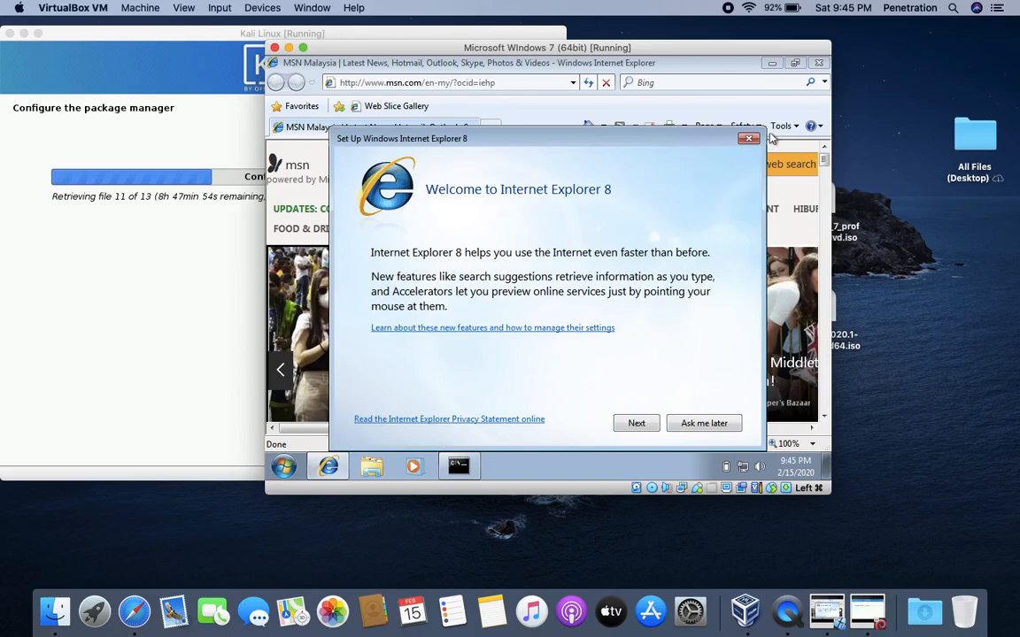
{"action": "left_click", "coordinate": [690, 424]}
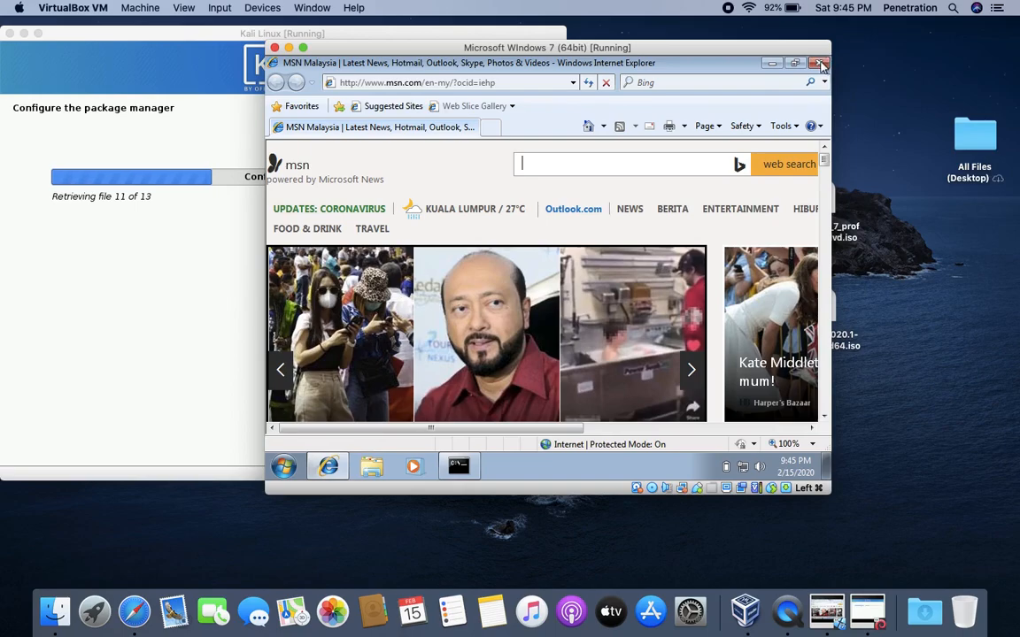
{"action": "left_click", "coordinate": [821, 64]}
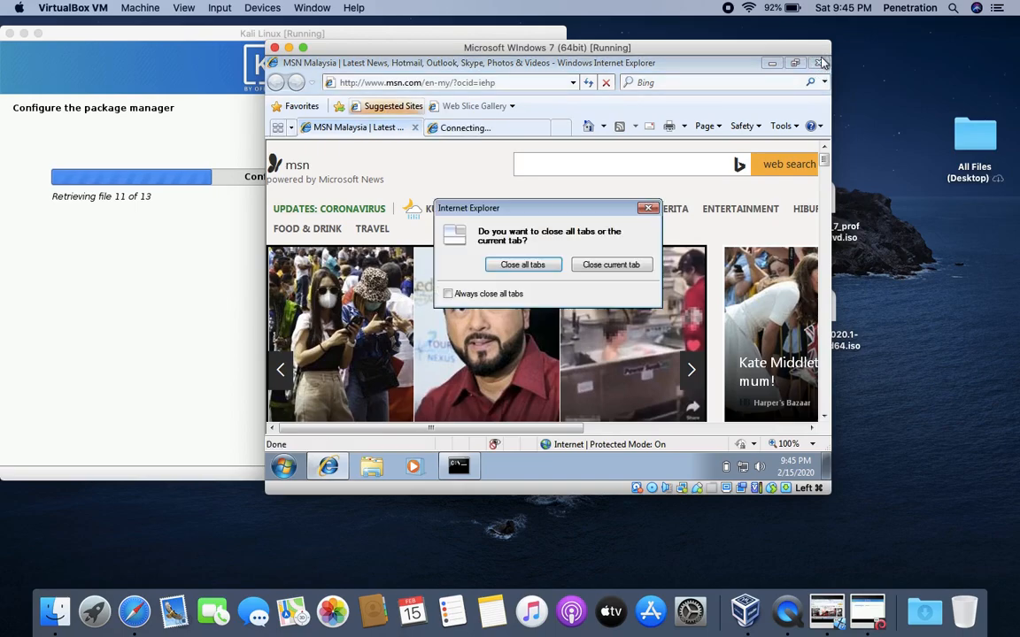
{"action": "left_click", "coordinate": [507, 268]}
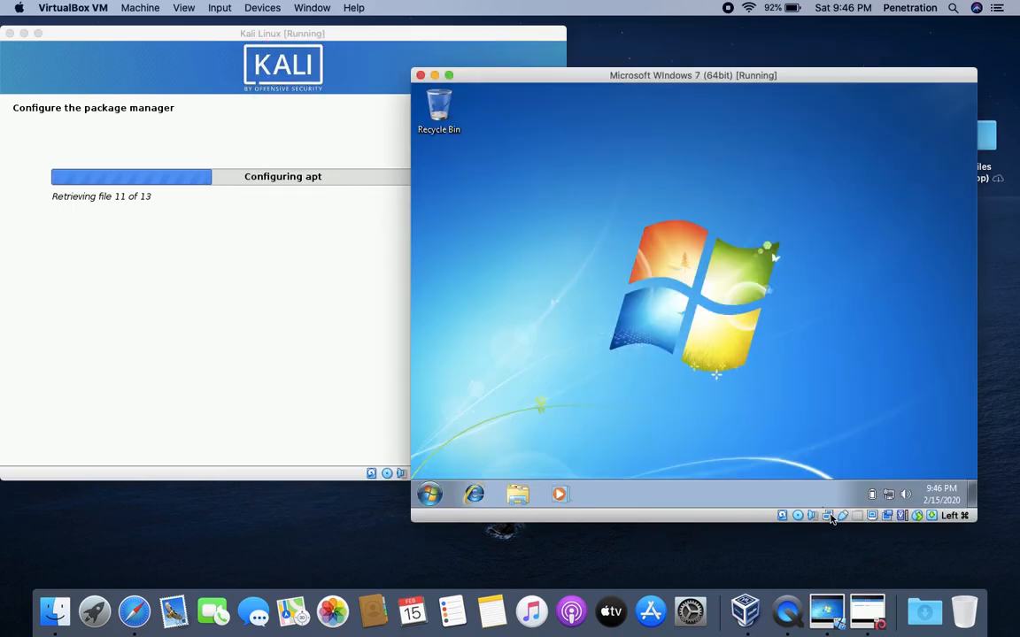
- Switch the VM's network adapter to Bridged Adapter and save the setting
{"action": "left_click", "coordinate": [843, 515]}
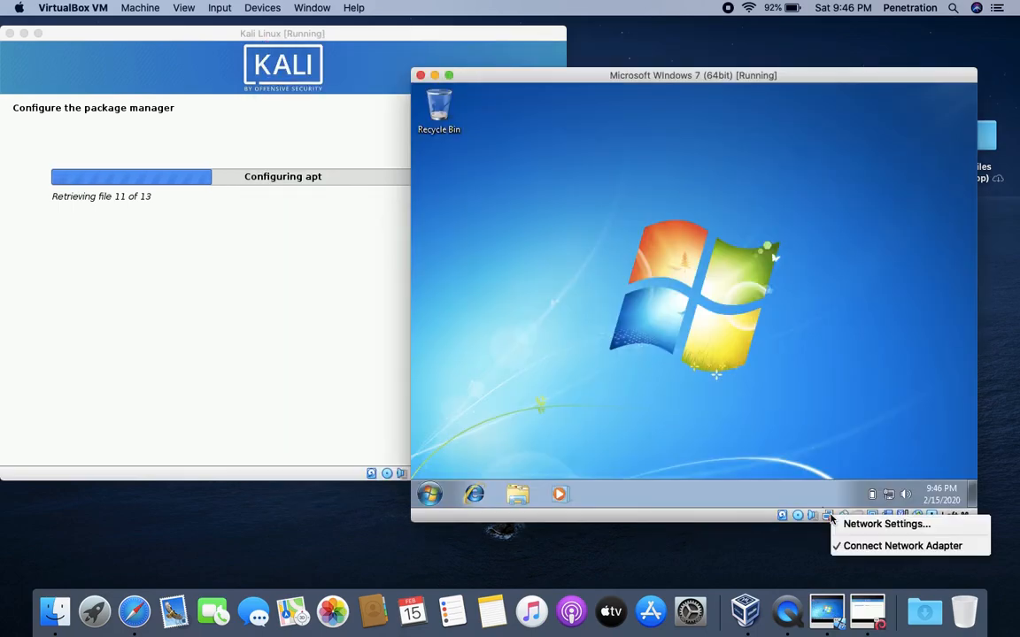
{"action": "left_click", "coordinate": [885, 524]}
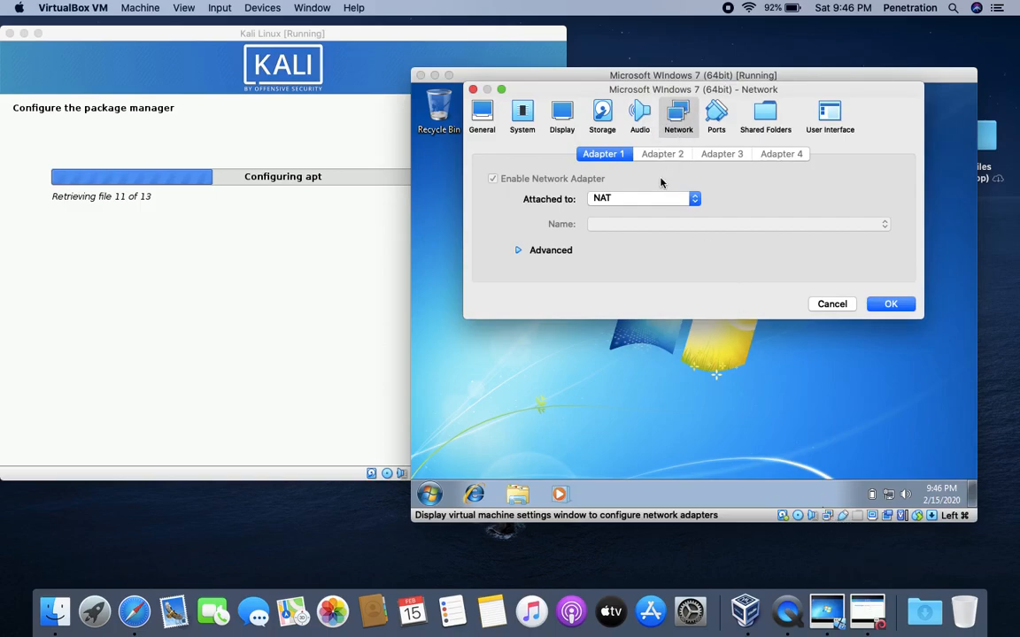
{"action": "left_click", "coordinate": [642, 198]}
{"action": "left_click", "coordinate": [626, 211]}
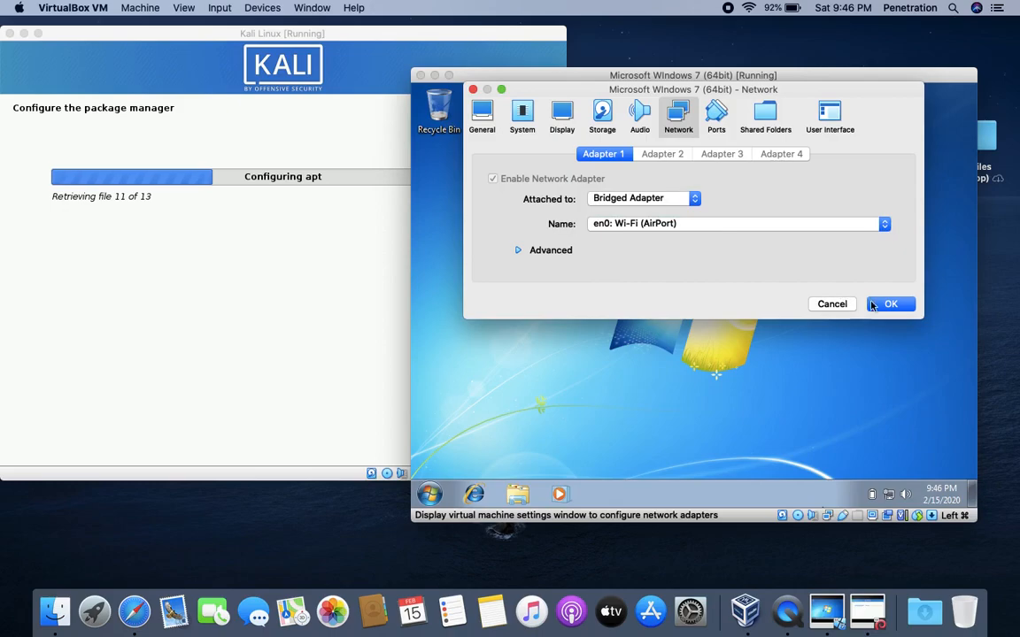
{"action": "left_click", "coordinate": [874, 304]}
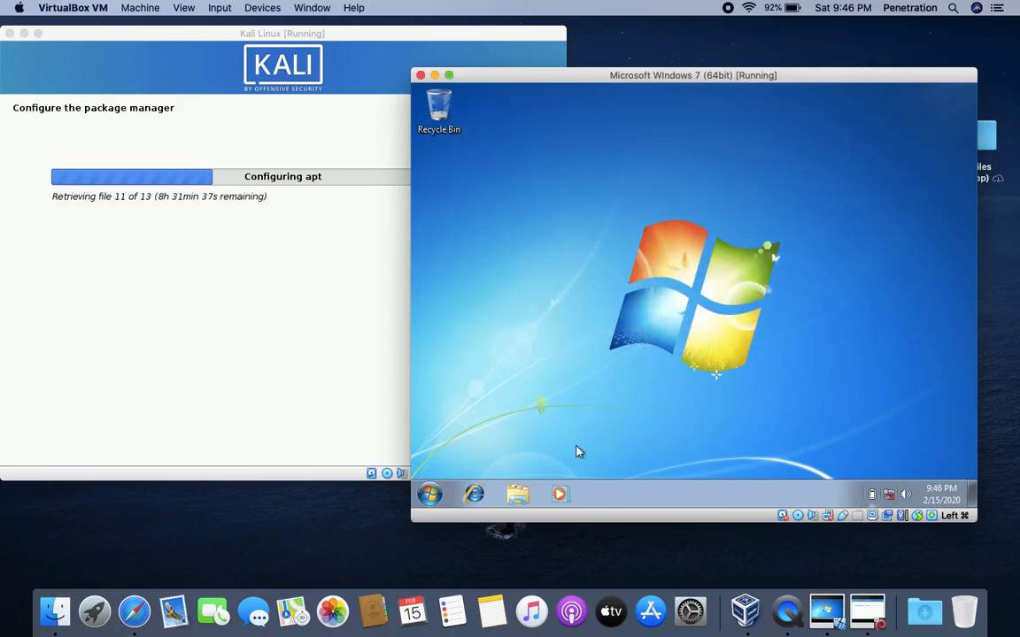
- Rerun ipconfig in a new command prompt to check the new IP address
{"action": "left_click", "coordinate": [424, 486]}
{"action": "type", "text": "cmd"}
{"action": "key", "text": "Return"}
{"action": "type", "text": "ipco"}
{"action": "key", "text": "Return"}
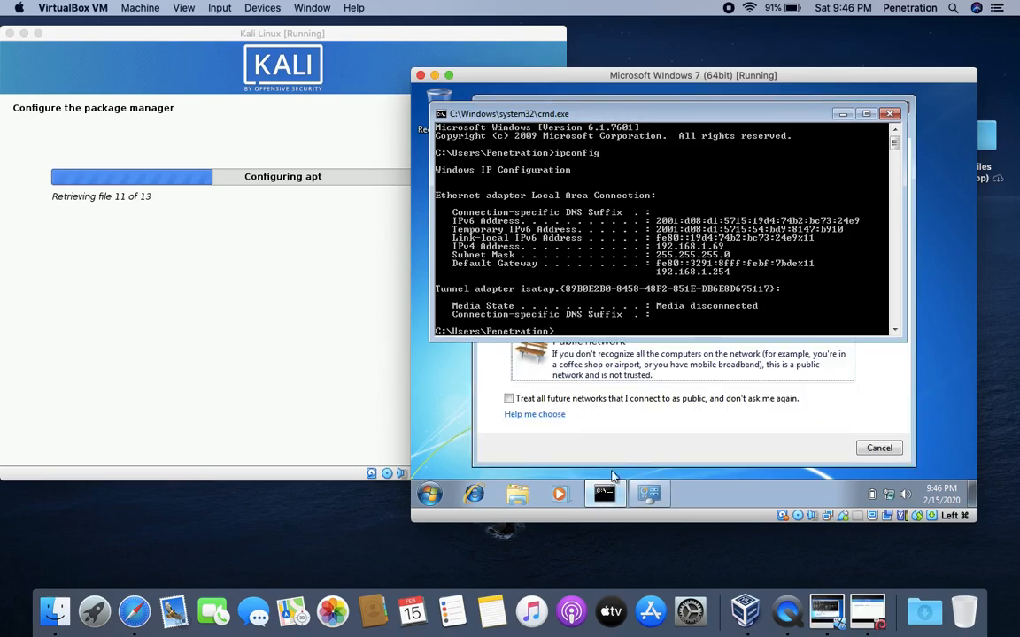
- Set the network location to Home, then verify a web page loads in the browser
{"action": "left_click", "coordinate": [631, 420]}
{"action": "left_click", "coordinate": [615, 241]}
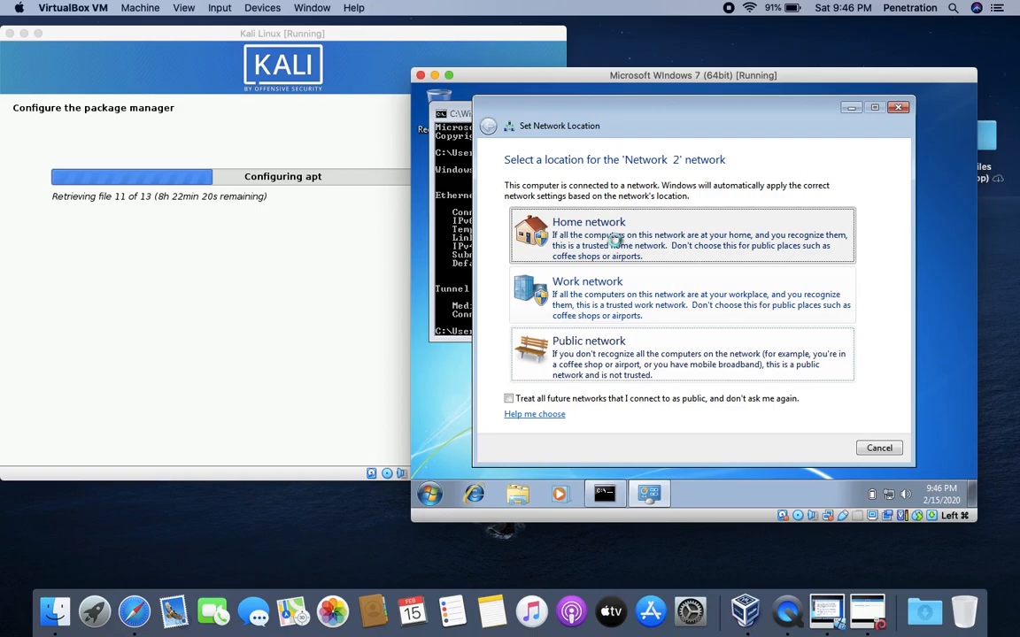
{"action": "left_click", "coordinate": [451, 189]}
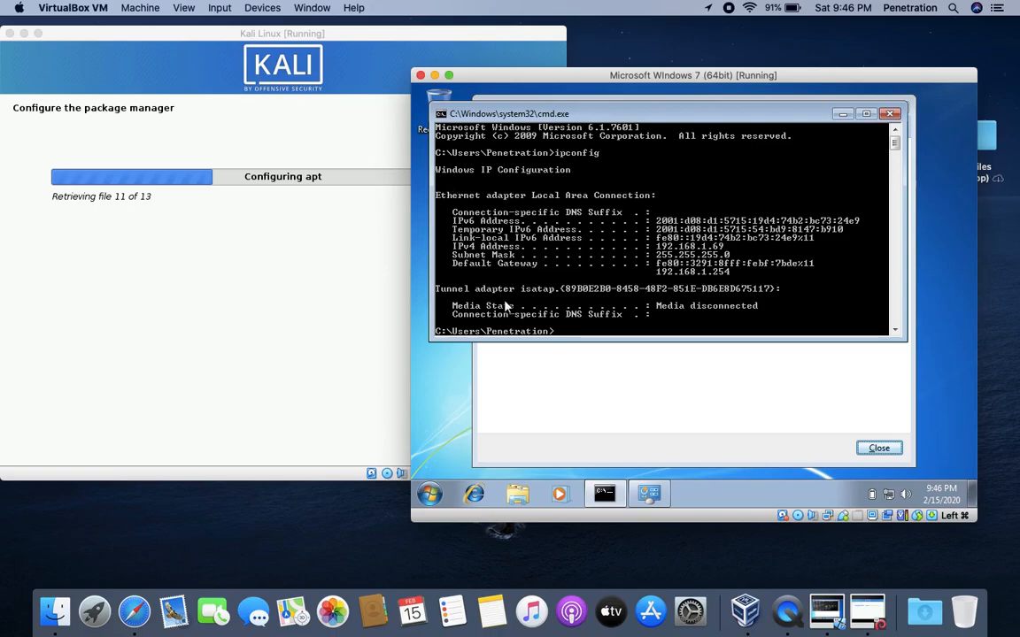
{"action": "left_click", "coordinate": [534, 382]}
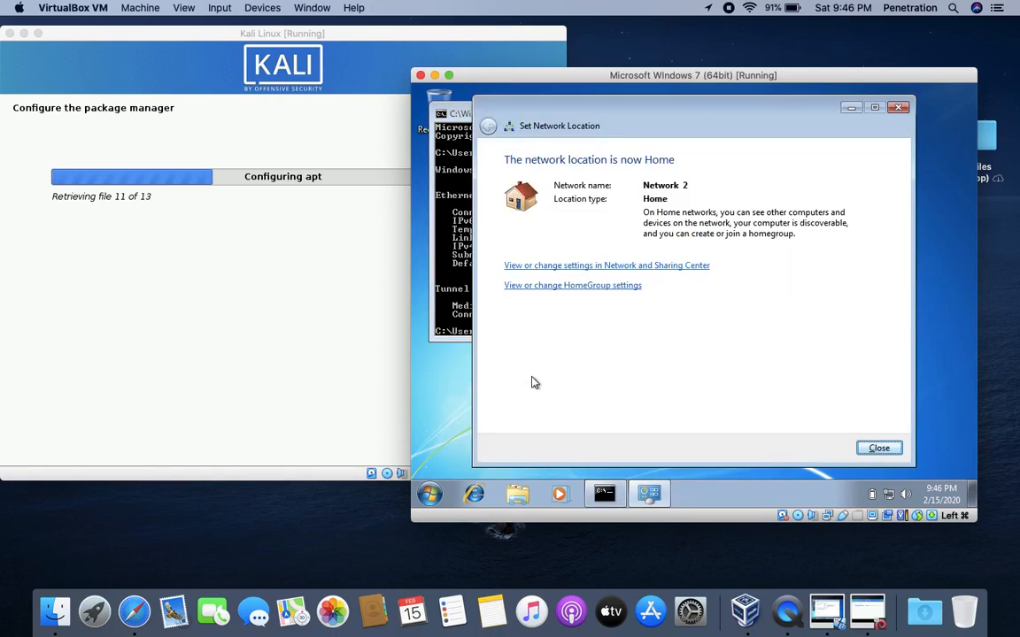
{"action": "left_click", "coordinate": [879, 448]}
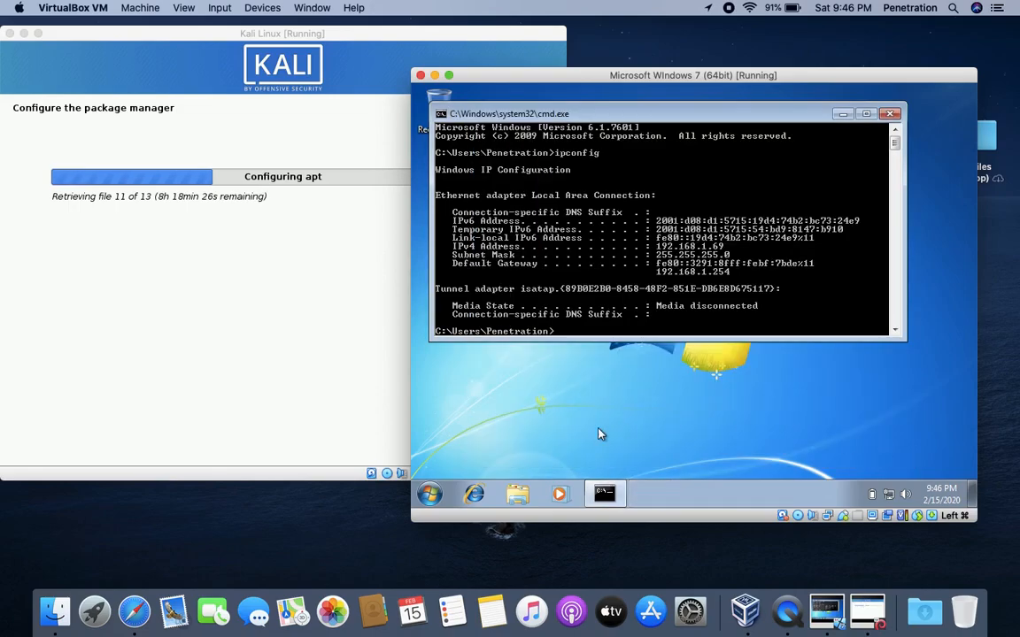
{"action": "left_click", "coordinate": [476, 493]}
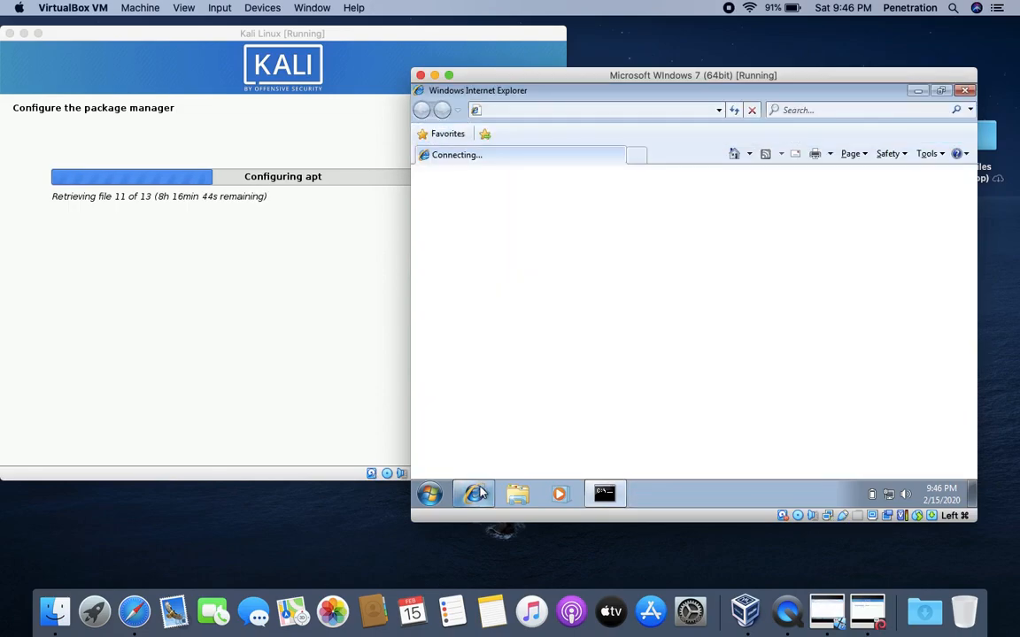
{"action": "left_click", "coordinate": [964, 91]}
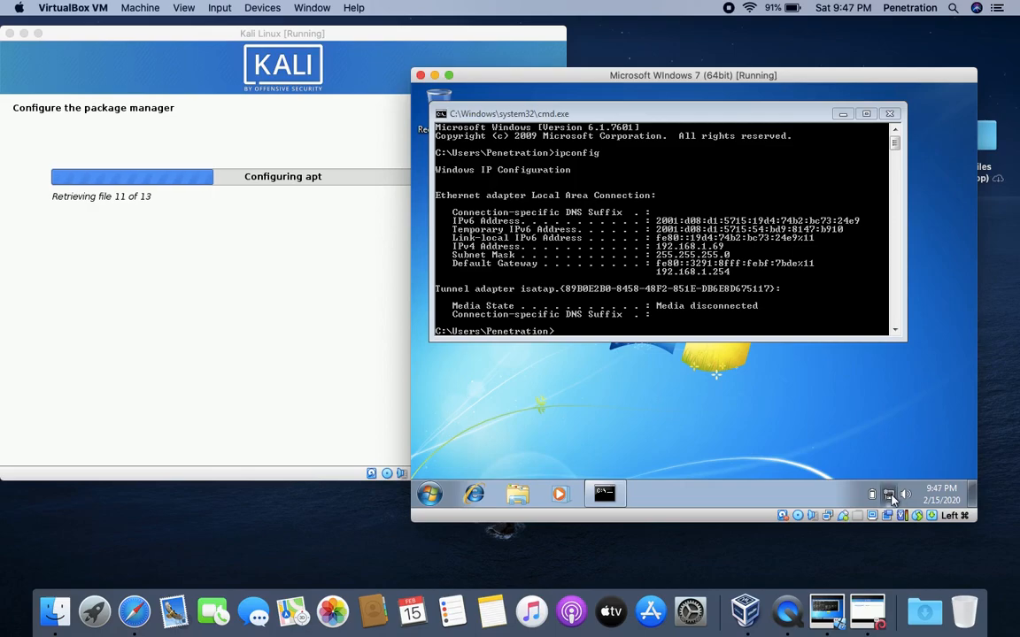
- Open the Local Area Connection settings through Control Panel's small-icon view
{"action": "left_click", "coordinate": [429, 494]}
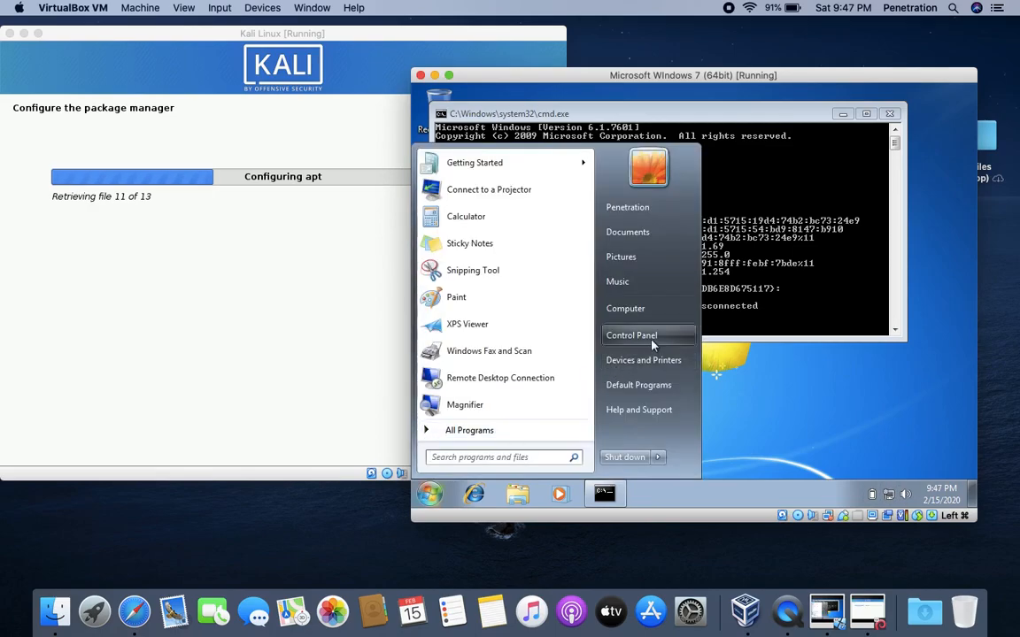
{"action": "left_click", "coordinate": [628, 335]}
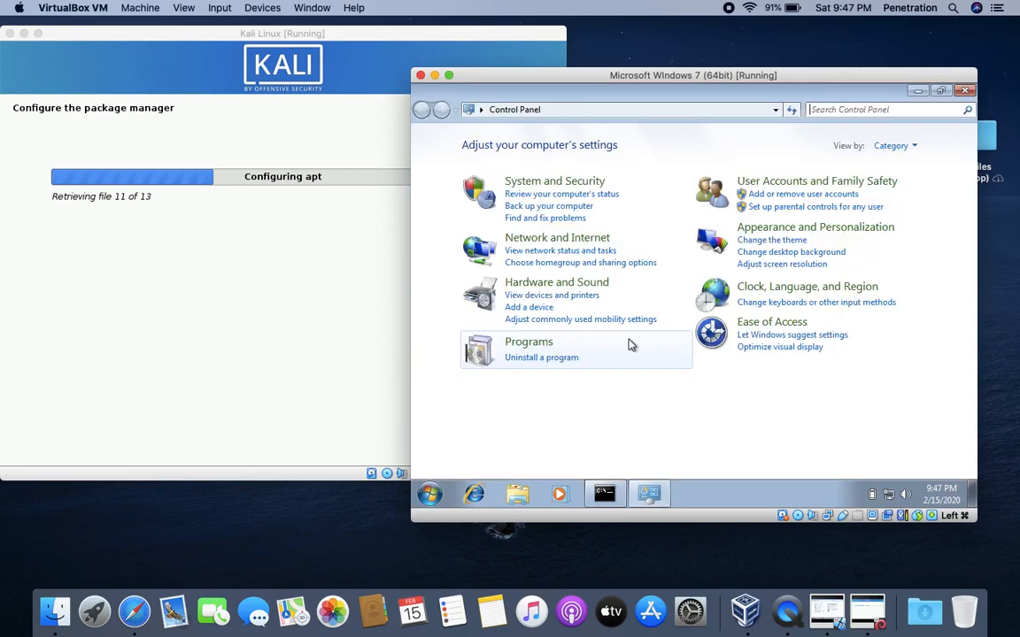
{"action": "left_click", "coordinate": [905, 148]}
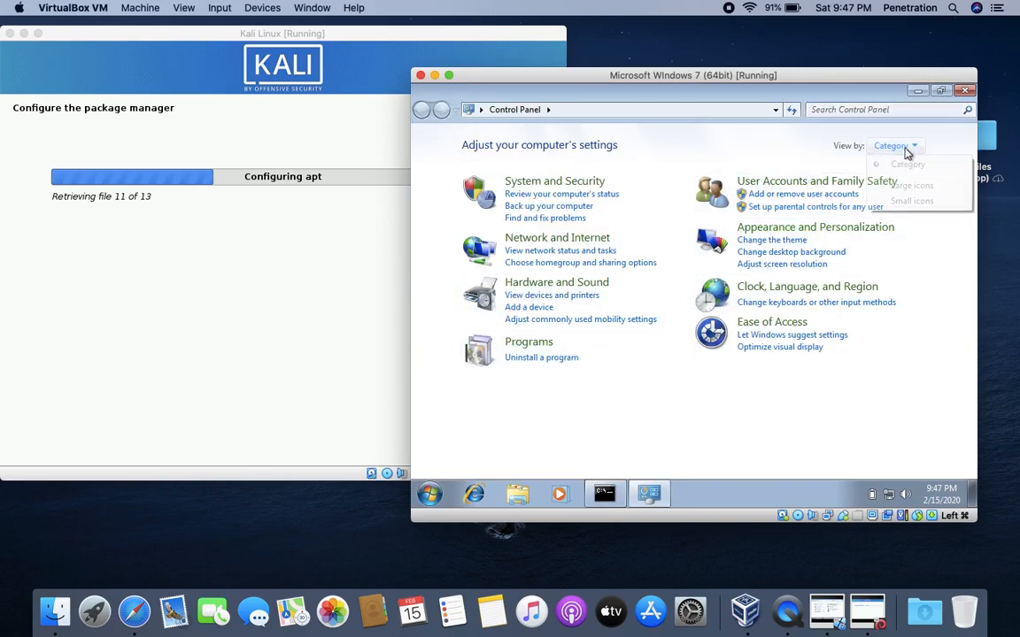
{"action": "left_click", "coordinate": [904, 200]}
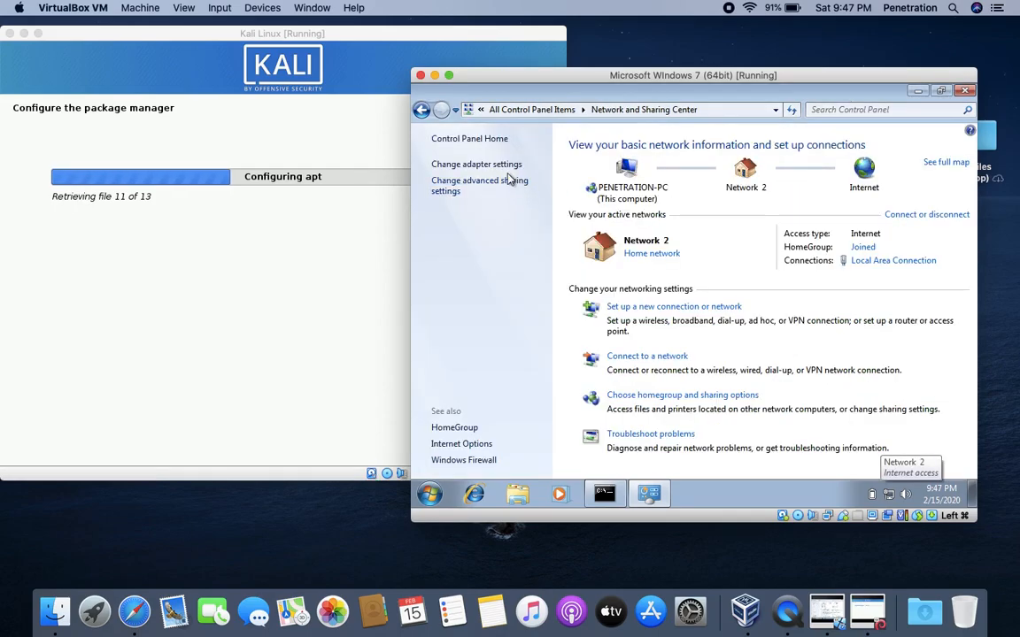
{"action": "left_click", "coordinate": [469, 164]}
{"action": "left_click", "coordinate": [543, 178]}
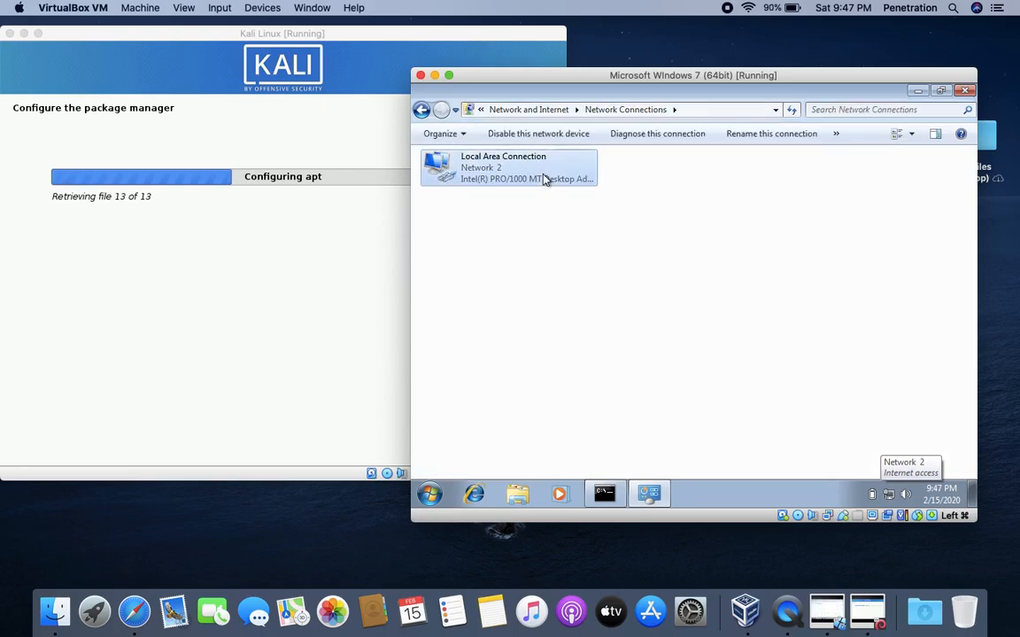
{"action": "double_click", "coordinate": [544, 179]}
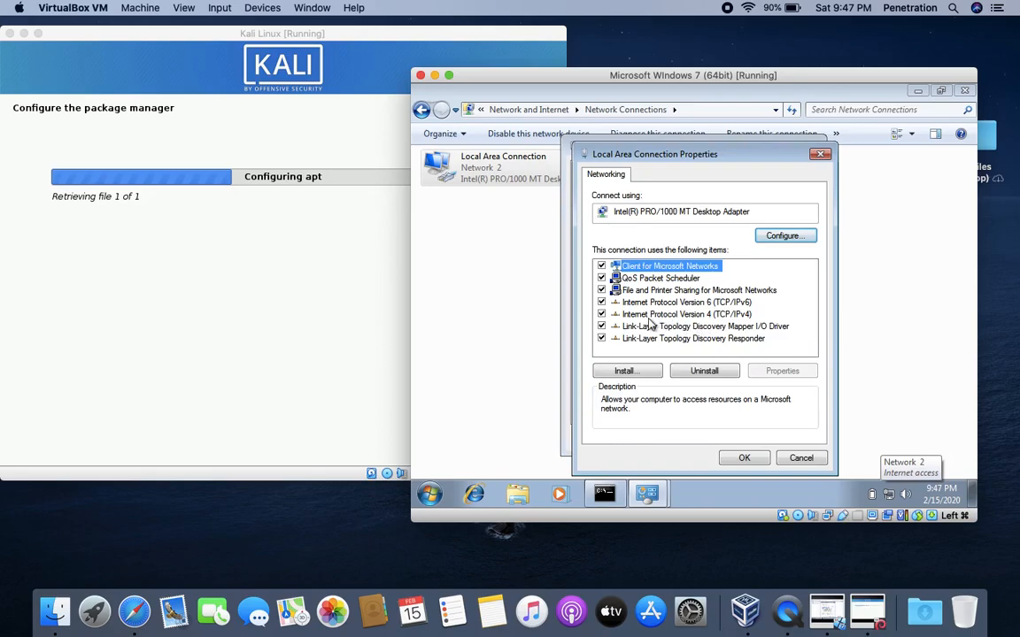
- Uncheck IPv6 on the Local Area Connection, apply it, and close the network windows
{"action": "left_click", "coordinate": [601, 302]}
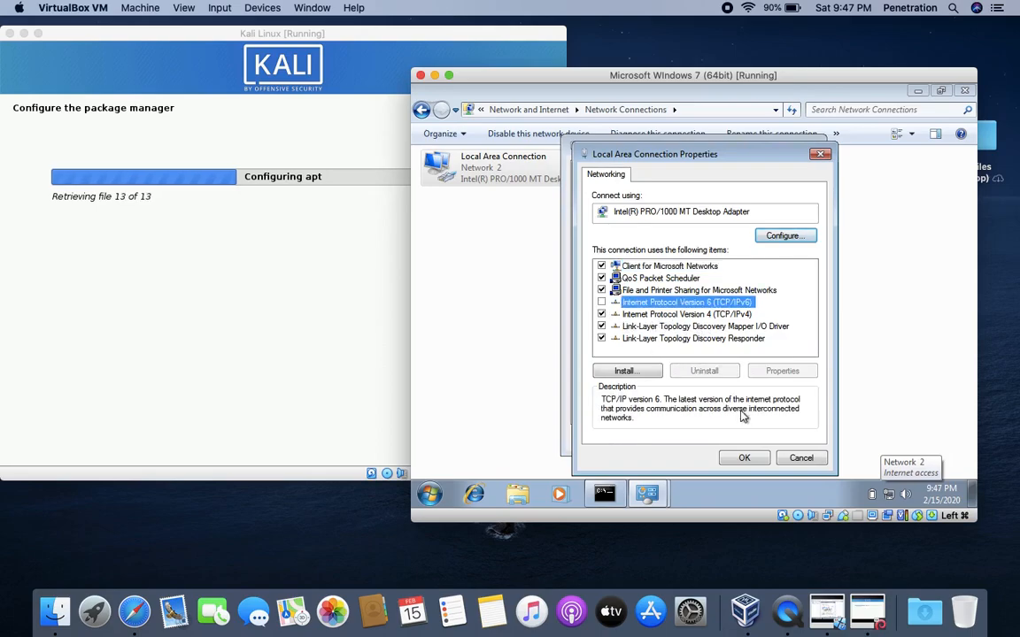
{"action": "left_click", "coordinate": [751, 456]}
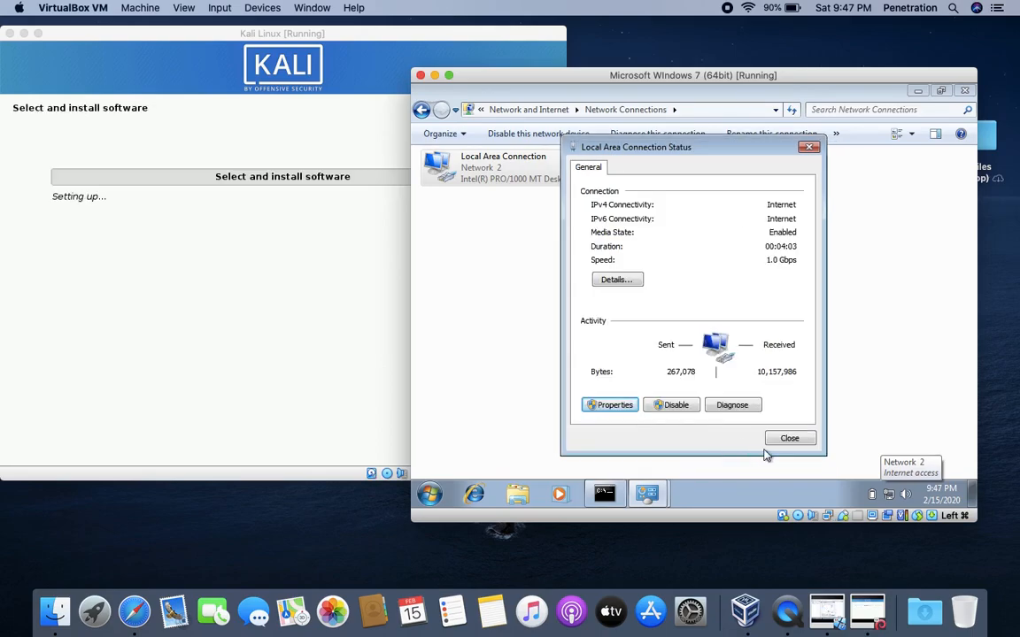
{"action": "left_click", "coordinate": [788, 438]}
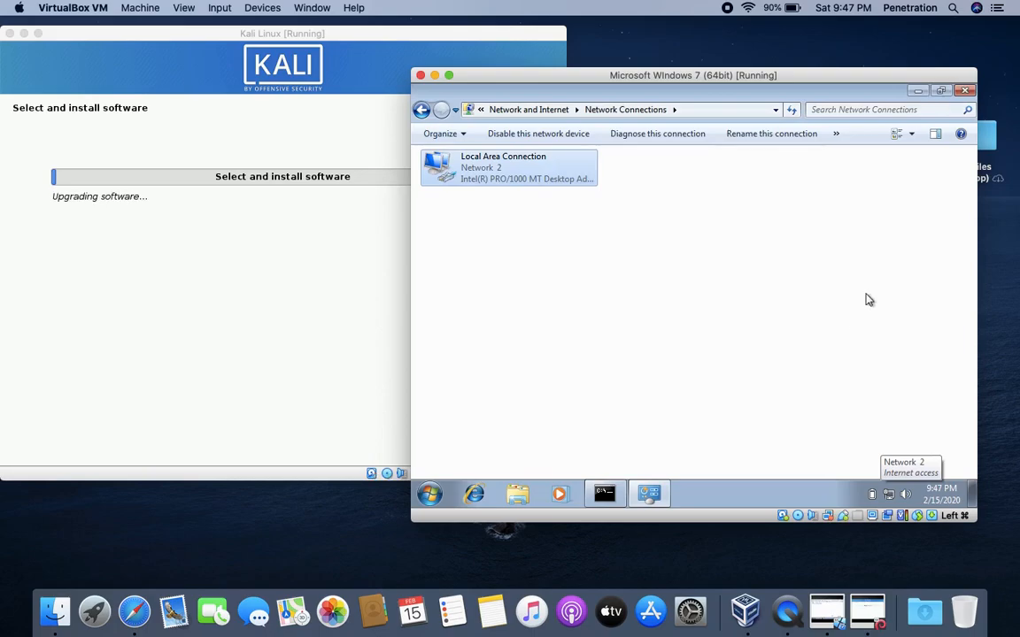
{"action": "left_click", "coordinate": [965, 92]}
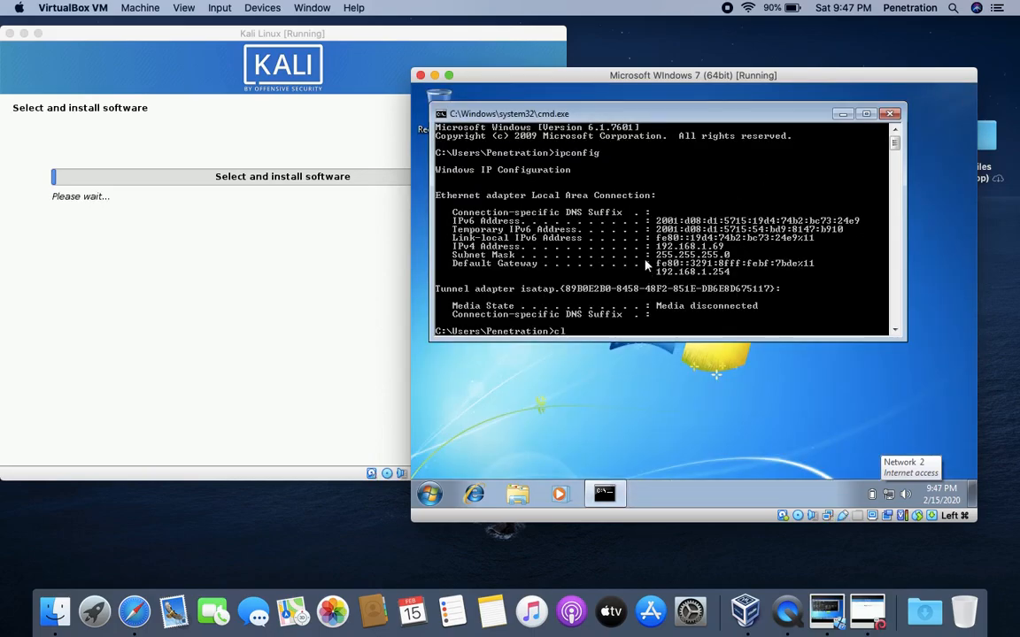
- Clear the command prompt, rerun ipconfig to confirm only IPv4, then close it
{"action": "key", "text": "Return"}
{"action": "type", "text": "ipconf"}
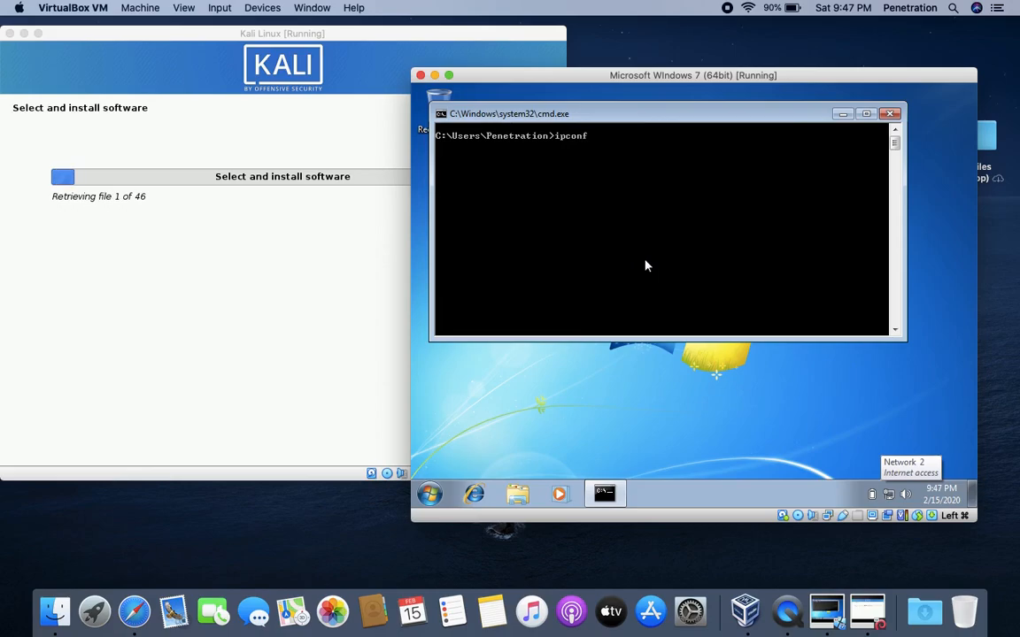
{"action": "type", "text": "ig"}
{"action": "key", "text": "Return"}
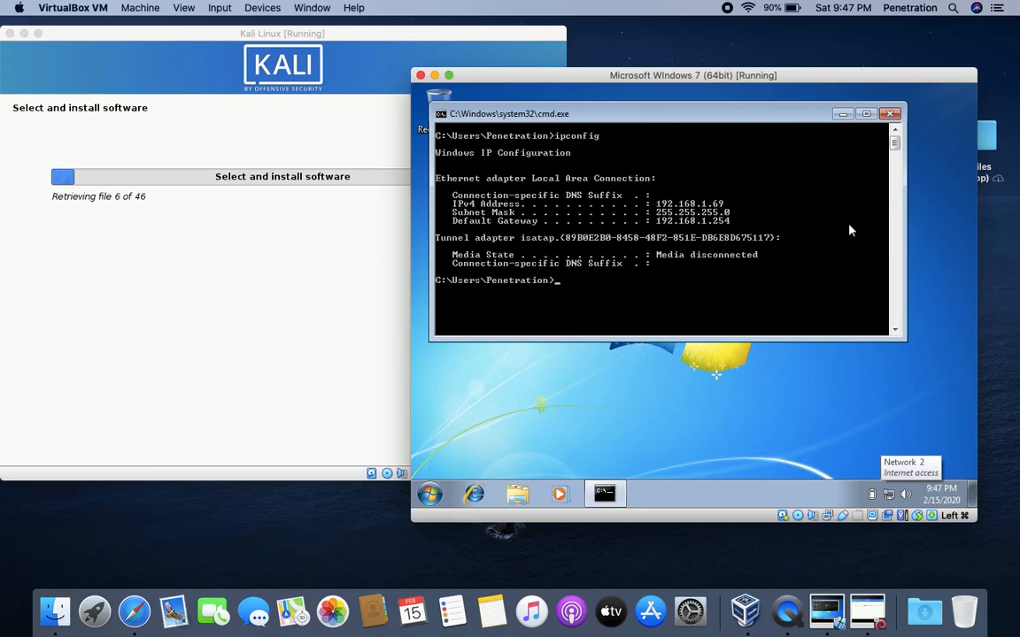
{"action": "left_click", "coordinate": [890, 114]}
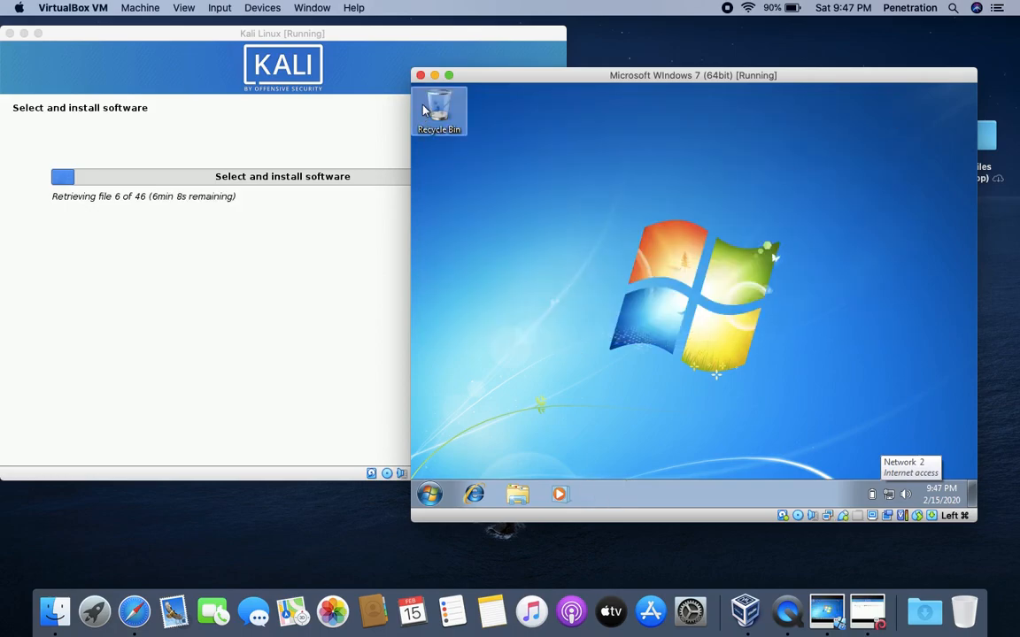
- Power off the Windows 7 VM
{"action": "left_click", "coordinate": [420, 76]}
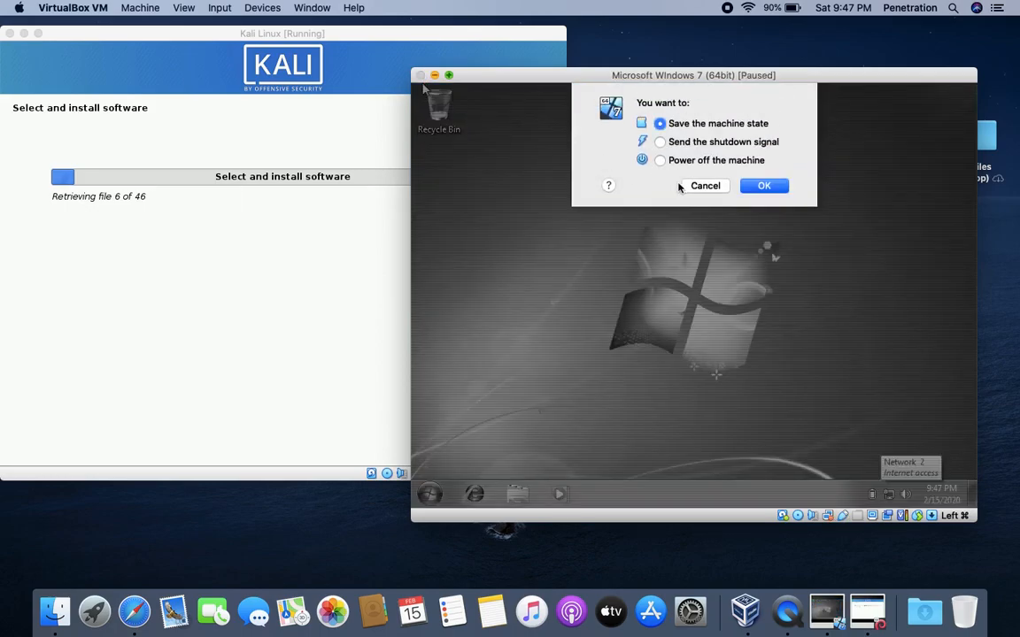
{"action": "left_click", "coordinate": [692, 162]}
{"action": "left_click", "coordinate": [763, 189]}
{"action": "left_click", "coordinate": [776, 190]}
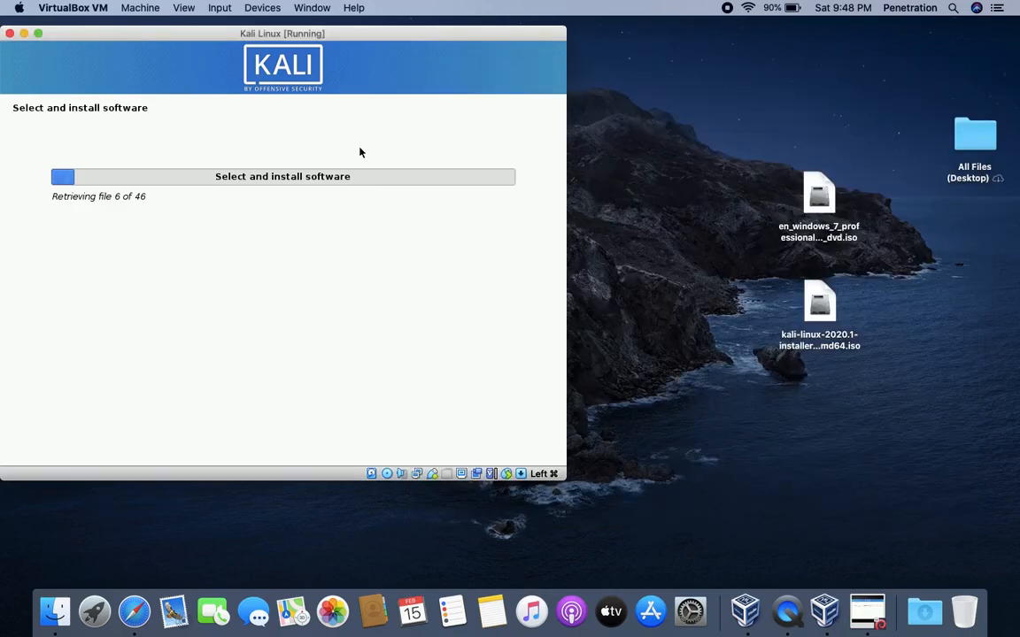
- Accept Kali's software selection, keep the clock on UTC, and finish the installation
{"action": "left_click_drag", "start_coordinate": [219, 37], "coordinate": [473, 74]}
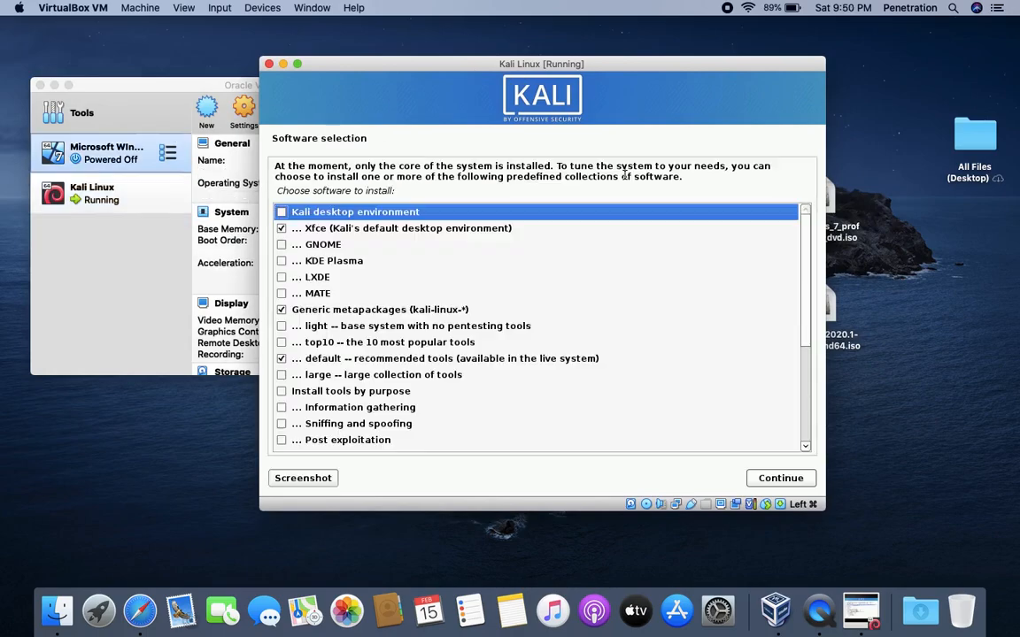
{"action": "scroll", "coordinate": [685, 398], "scroll_direction": "down", "scroll_amount": 3}
{"action": "scroll", "coordinate": [696, 358], "scroll_direction": "down", "scroll_amount": 3}
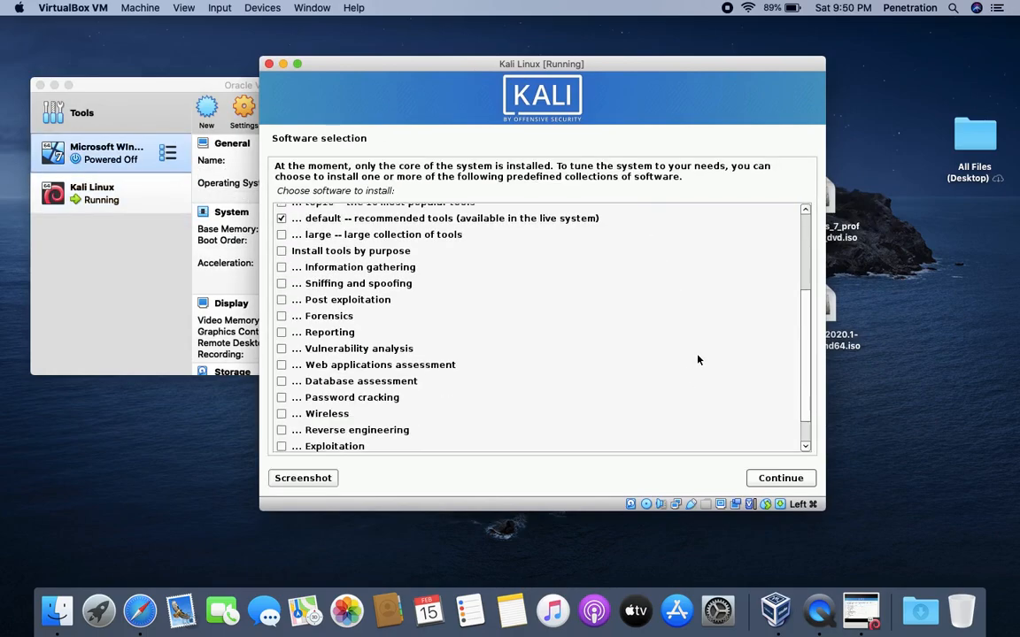
{"action": "left_click", "coordinate": [784, 479]}
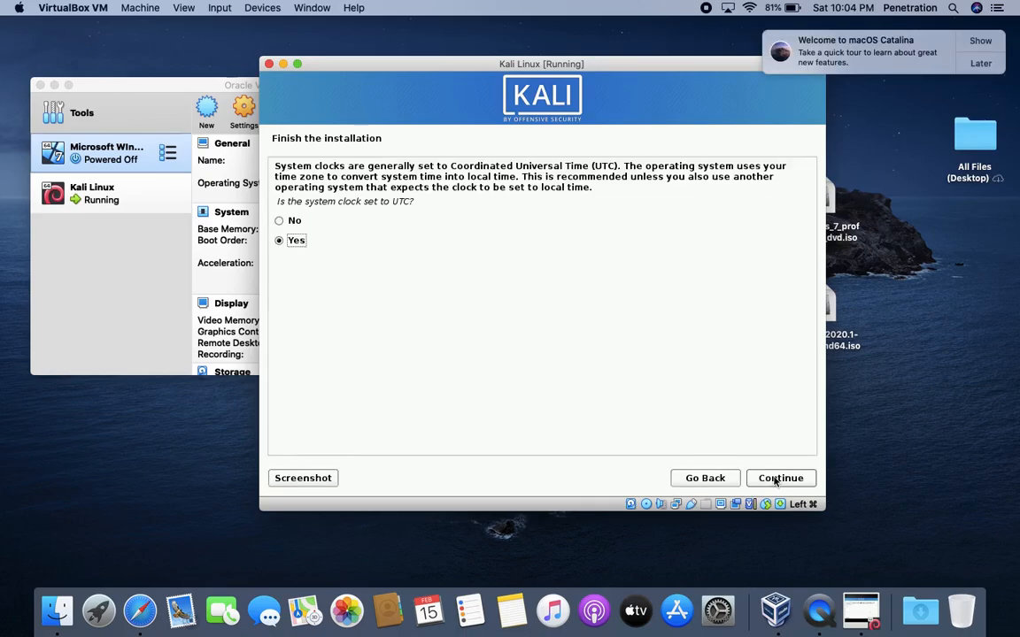
{"action": "left_click", "coordinate": [776, 479]}
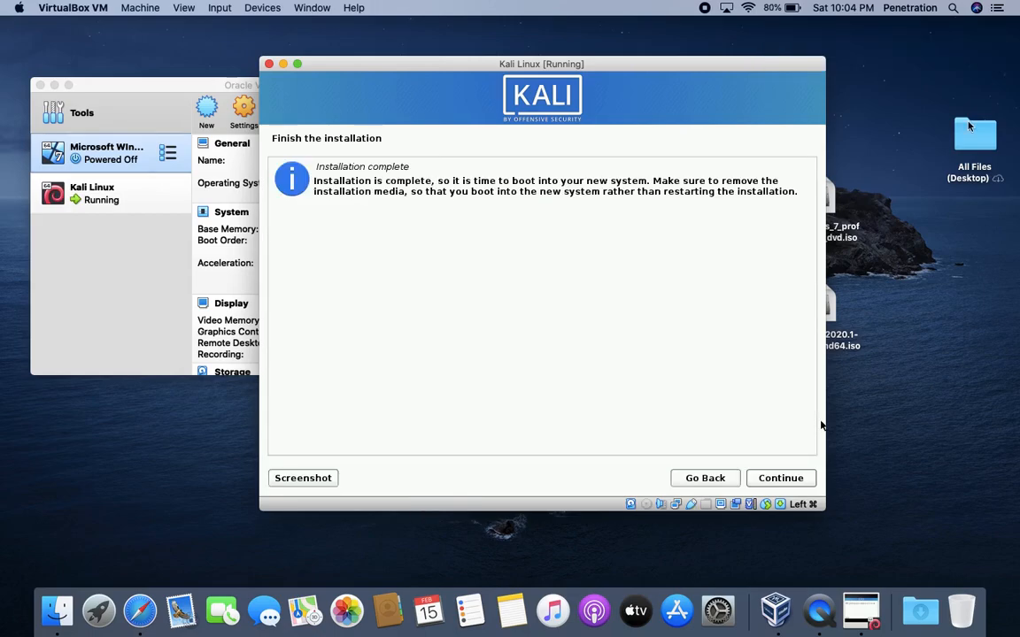
{"action": "left_click", "coordinate": [751, 479]}
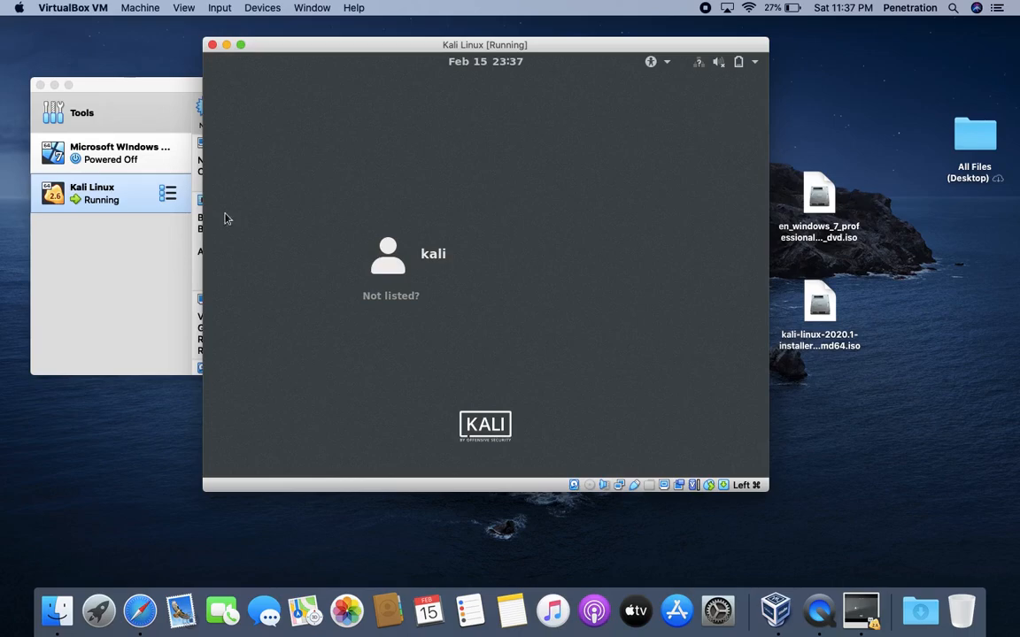
- Select the kali user and enter the account password to sign in
{"action": "left_click", "coordinate": [421, 265]}
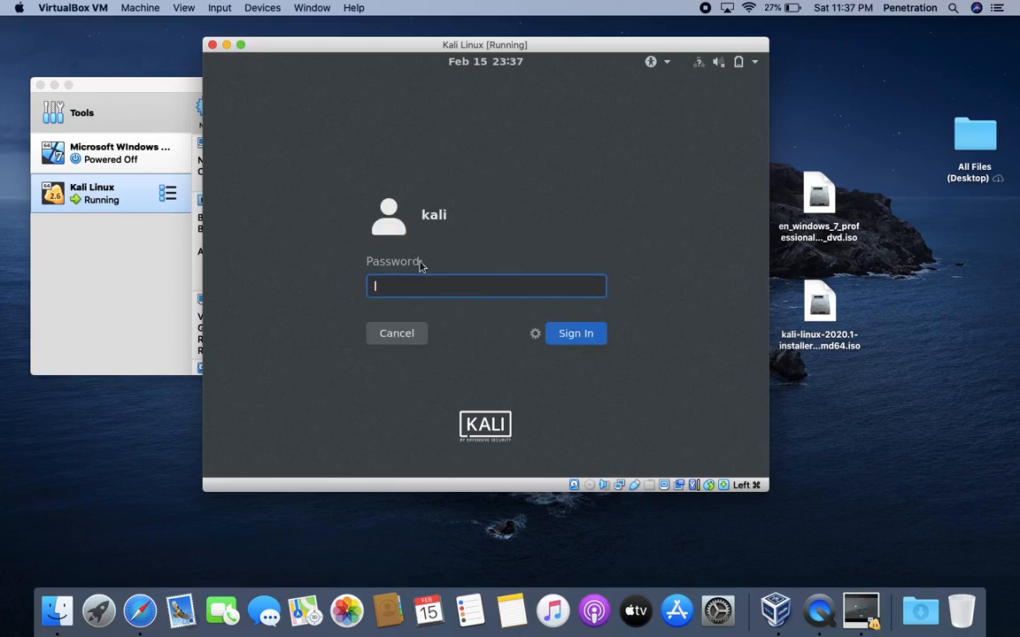
{"action": "type", "text": "kali"}
{"action": "key", "text": "Return"}
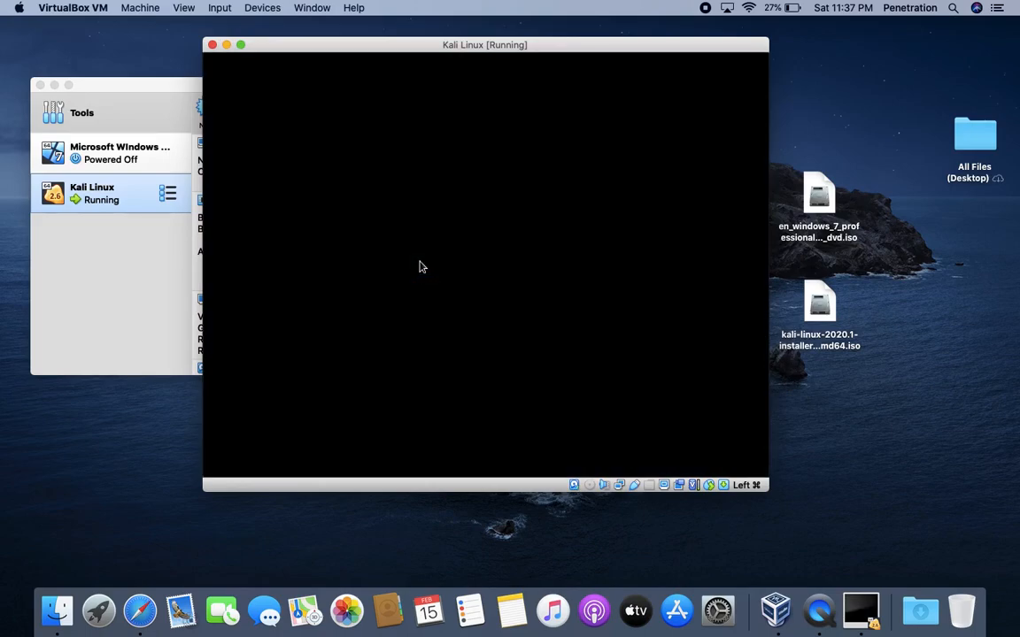